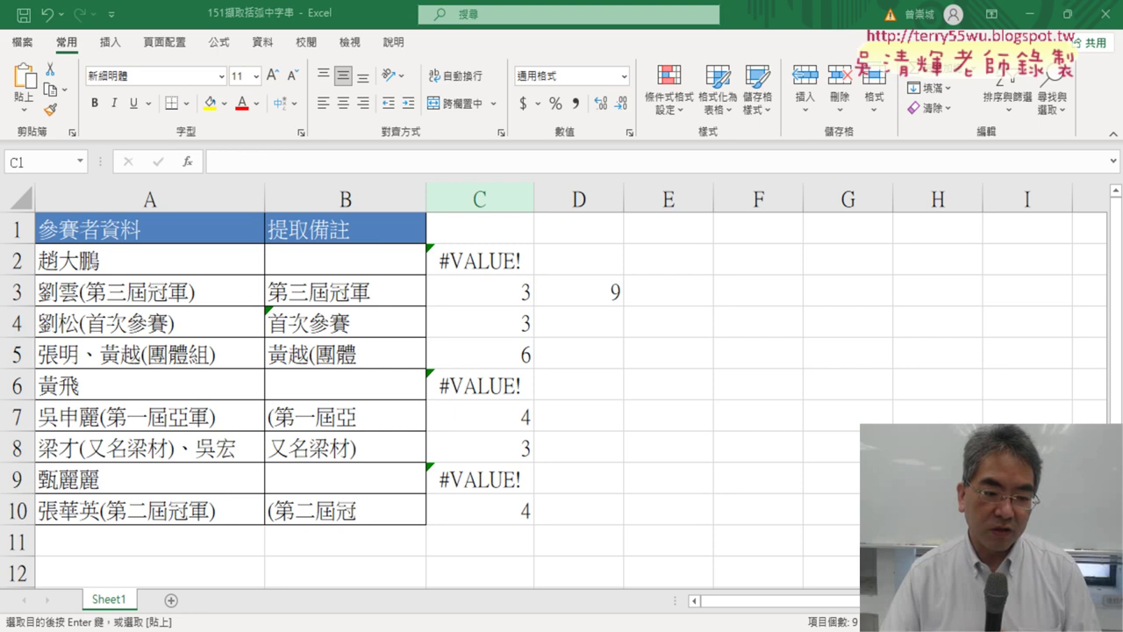
- Bring up the ChatGPT conversation and review the question and its quoted sample entry
key(ctrl+v)
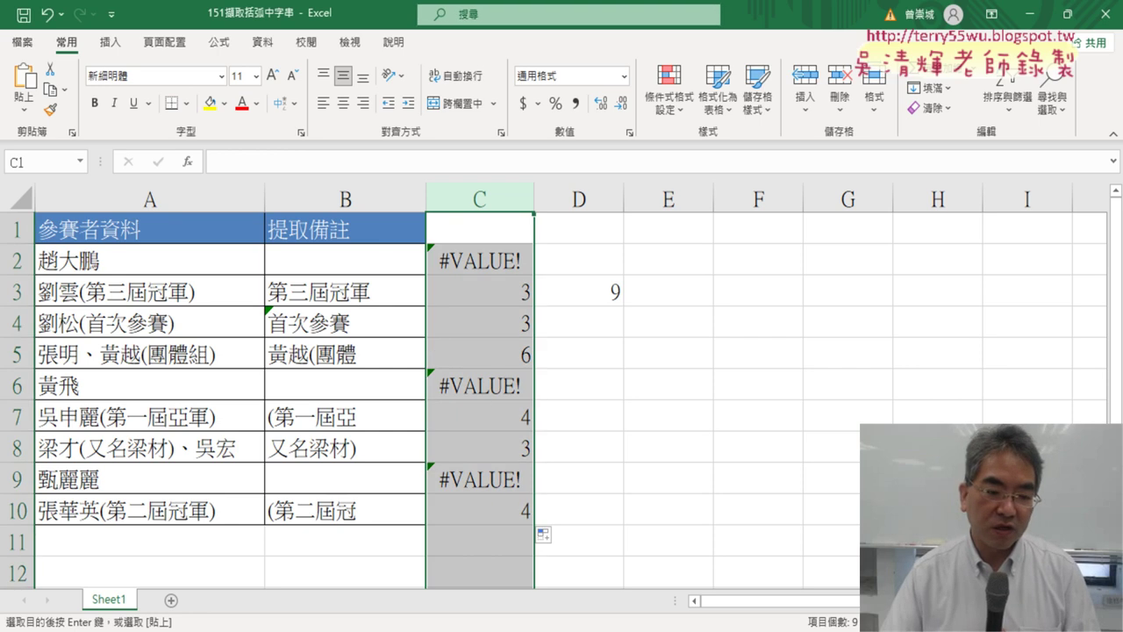
click(184, 571)
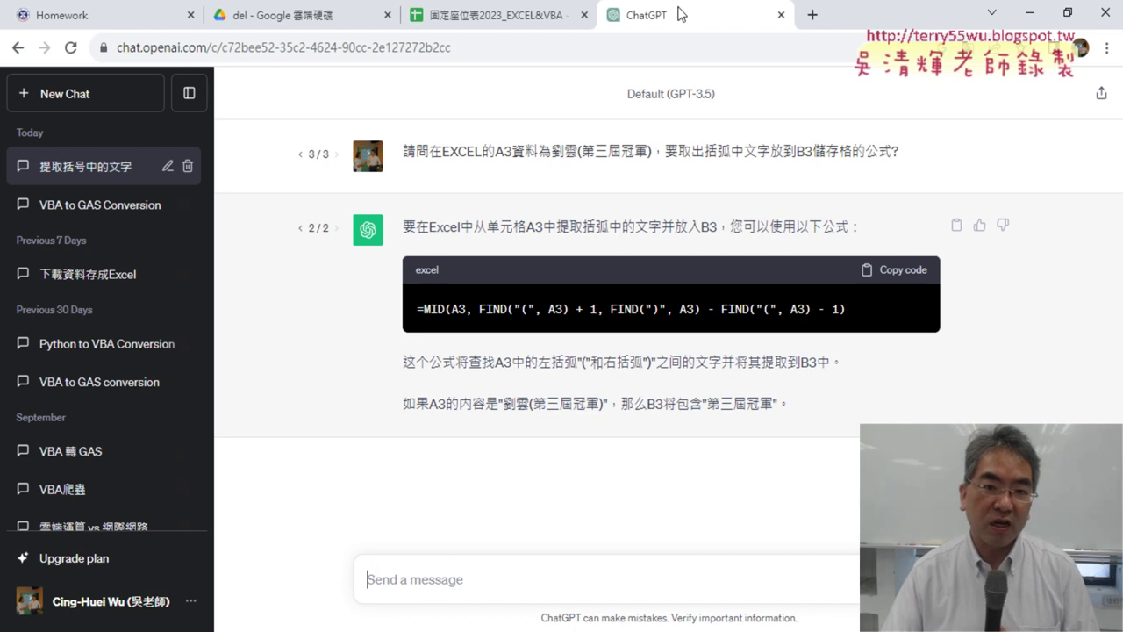
drag(406, 154, 875, 141)
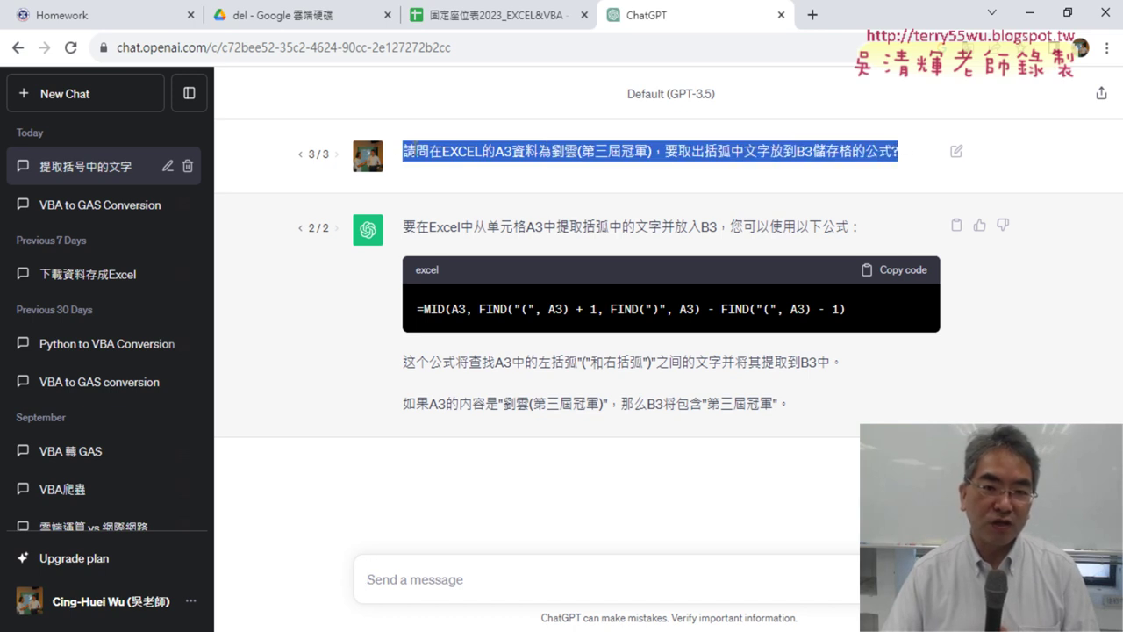
click(629, 158)
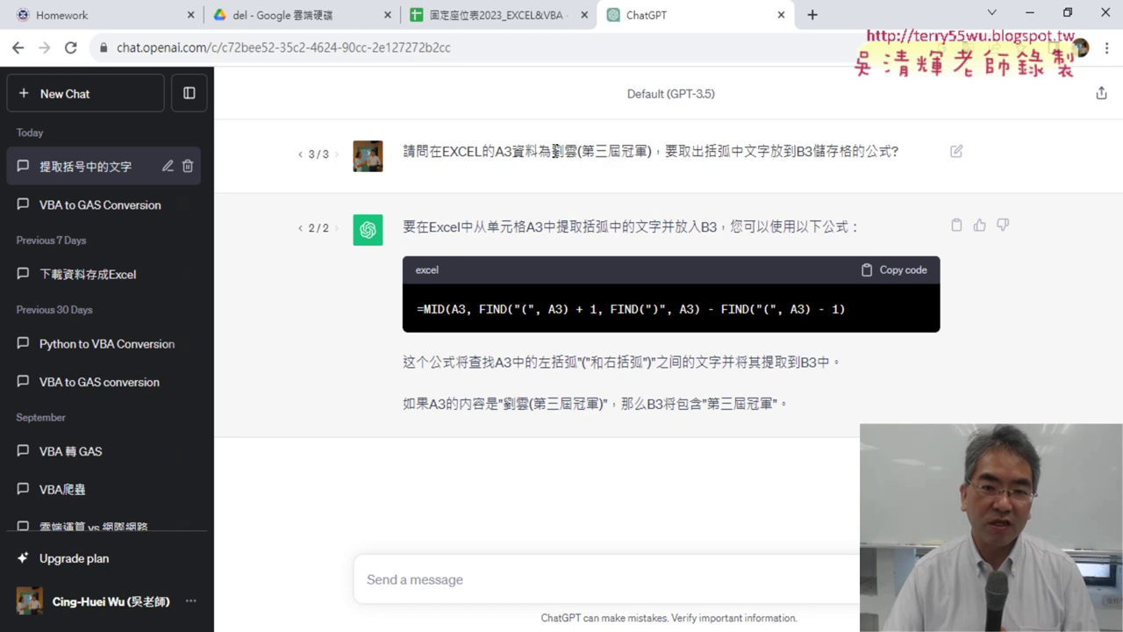
drag(551, 151, 624, 146)
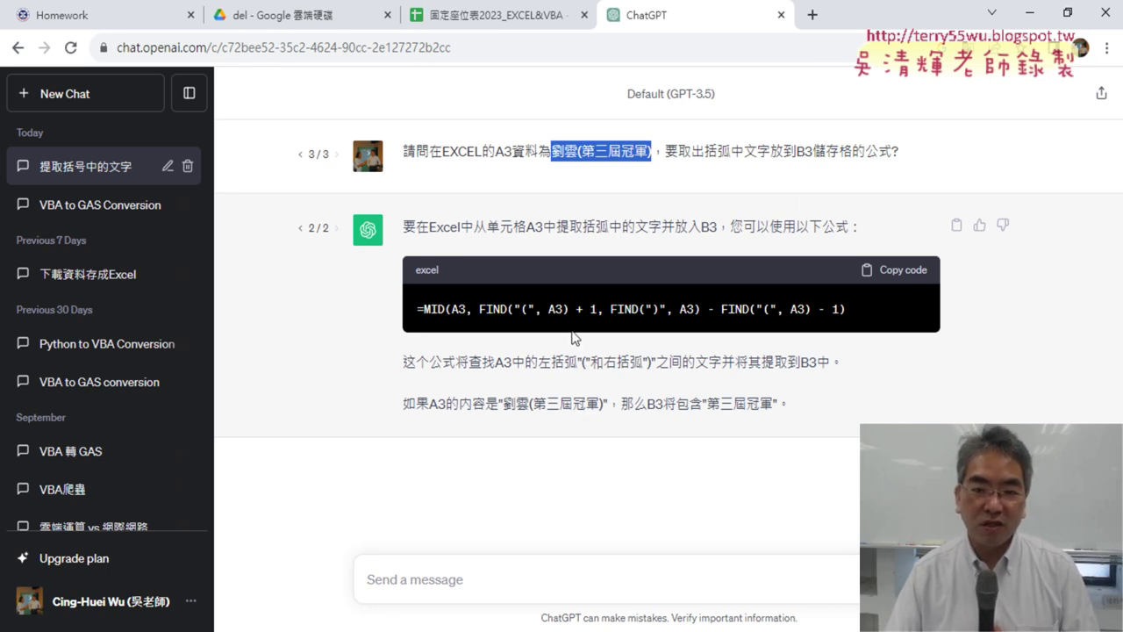
- Copy ChatGPT's suggested MID/FIND formula and select cell B3 in Excel
drag(418, 309, 866, 309)
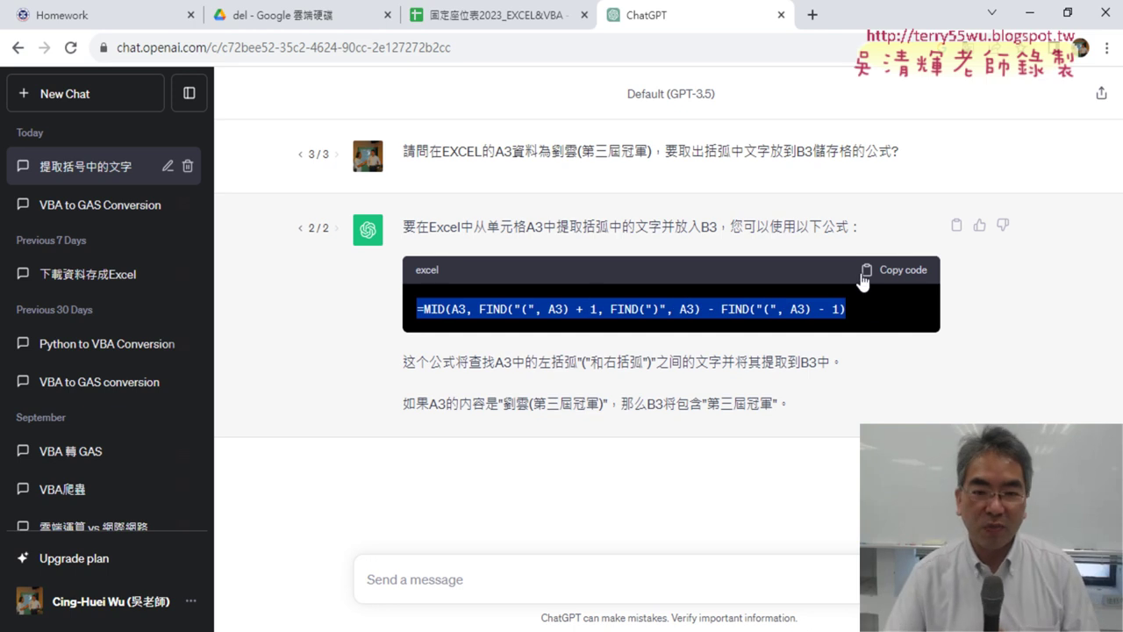
click(913, 272)
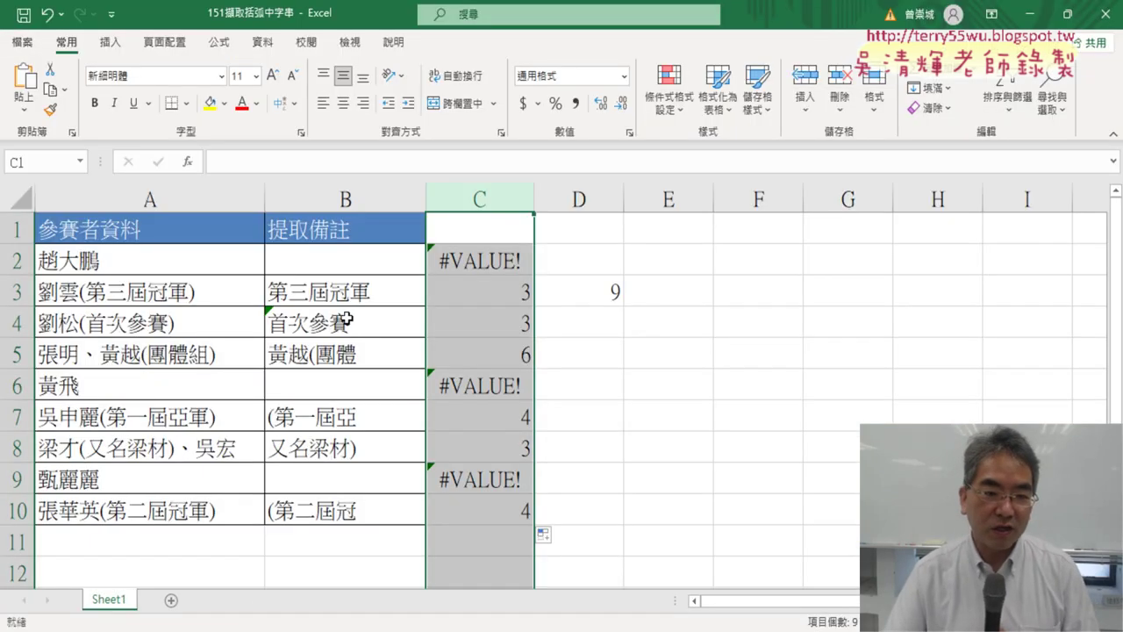
click(347, 296)
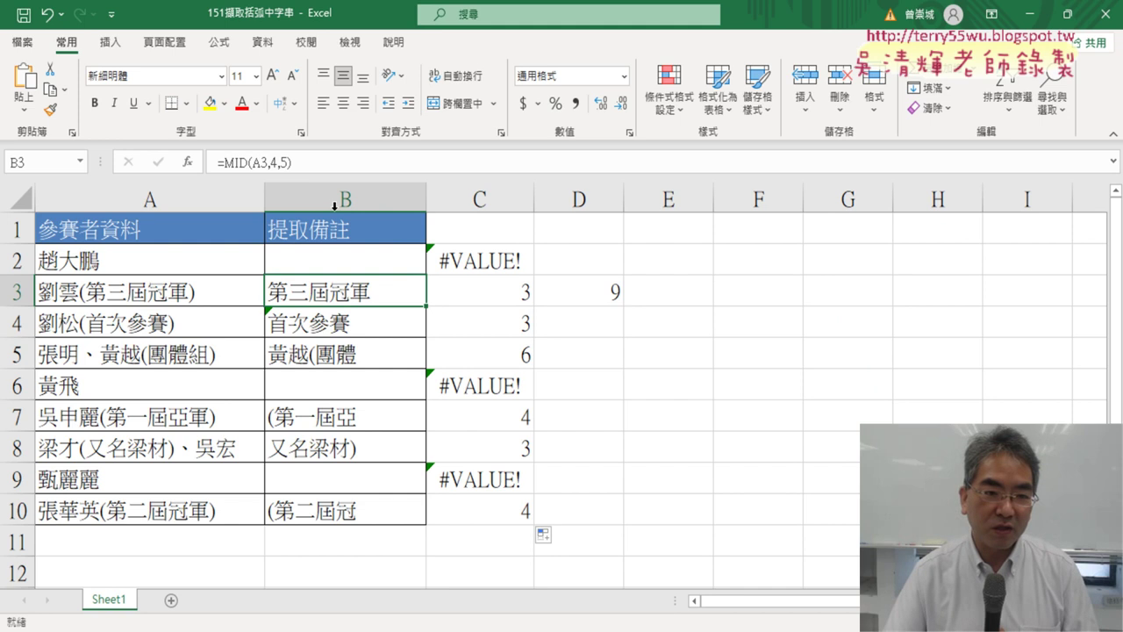
- Replace B3's formula with the pasted MID/FIND formula and fill it across B2:B10
triple_click(250, 163)
key(ctrl+v)
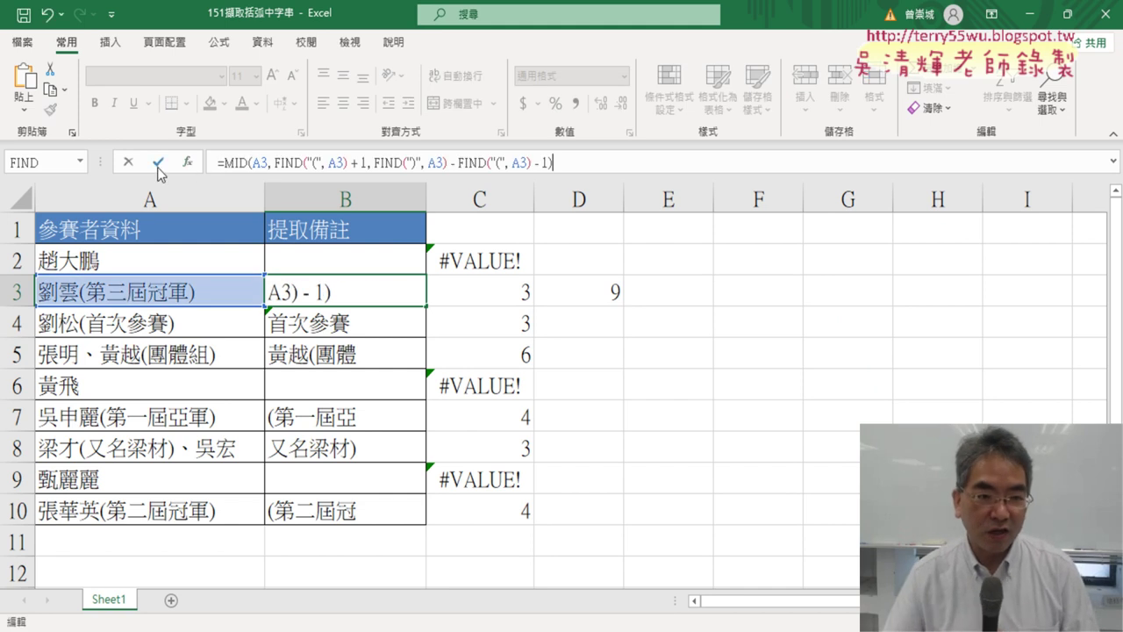
click(158, 163)
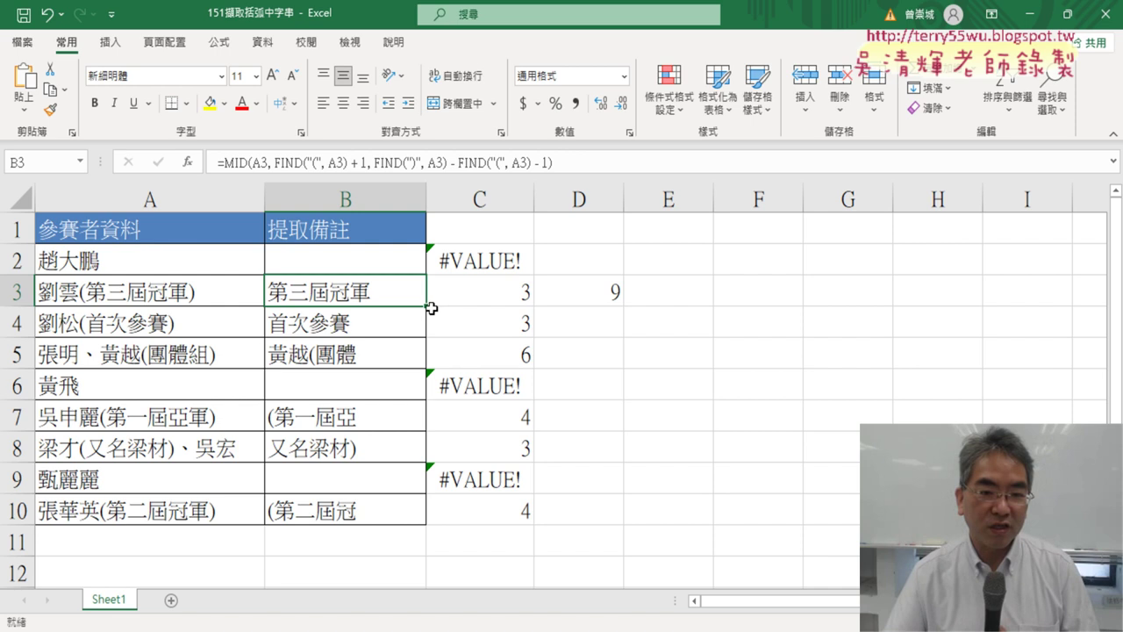
drag(432, 309, 408, 518)
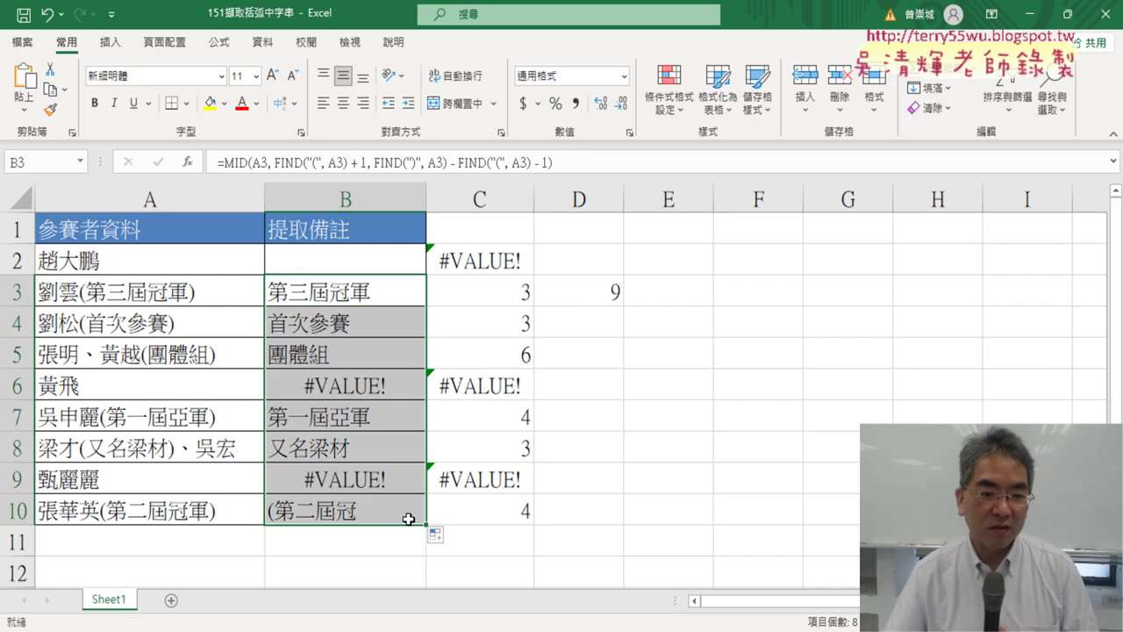
click(420, 298)
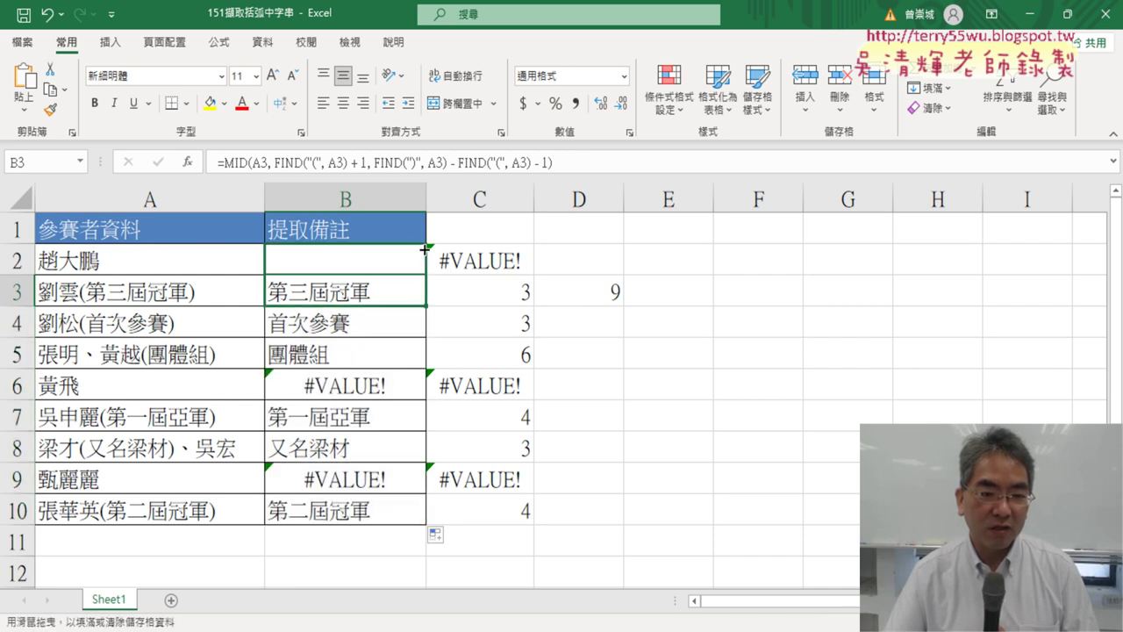
drag(429, 305, 427, 263)
drag(479, 199, 577, 200)
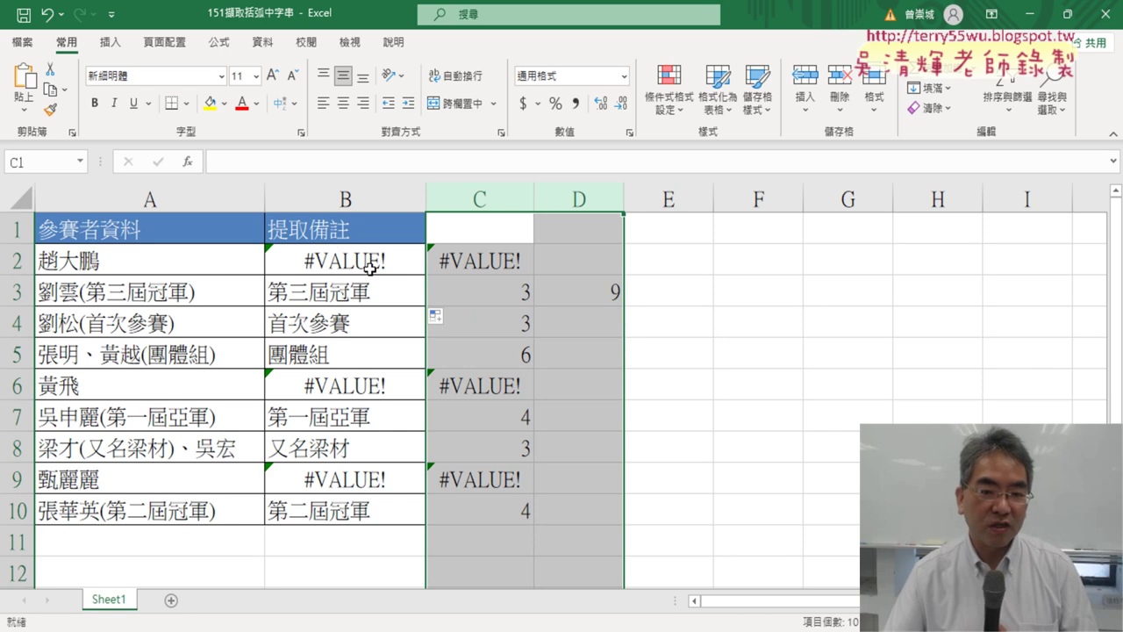
- Clear columns C and D, then undo back to the earlier =MID(A3,4,5) results
key(Delete)
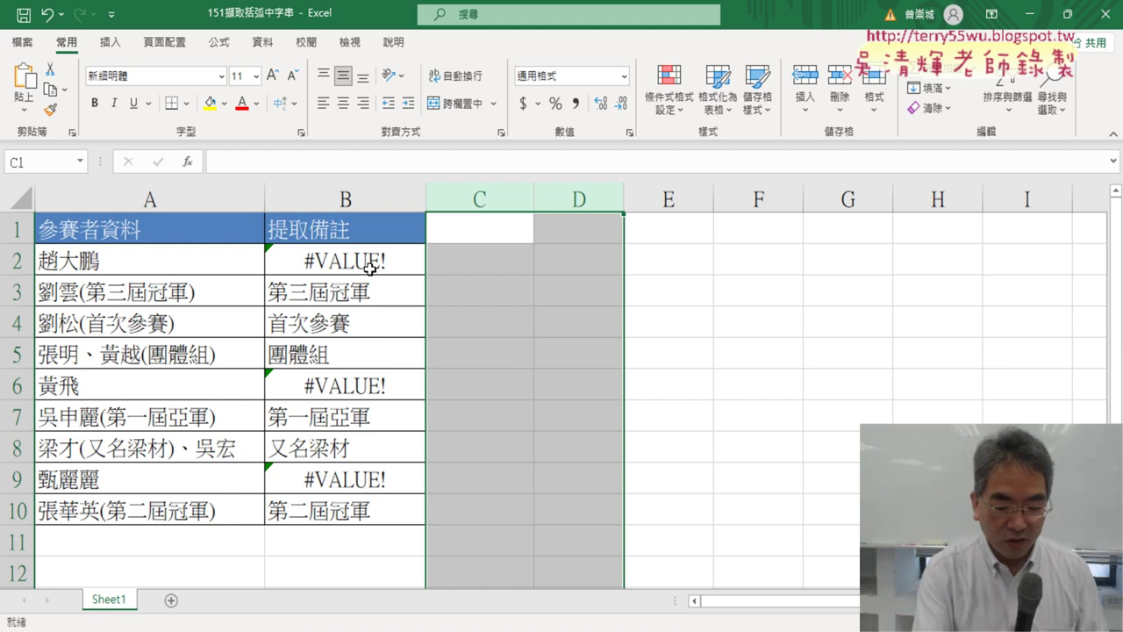
key(ctrl+z)
key(ctrl+z)
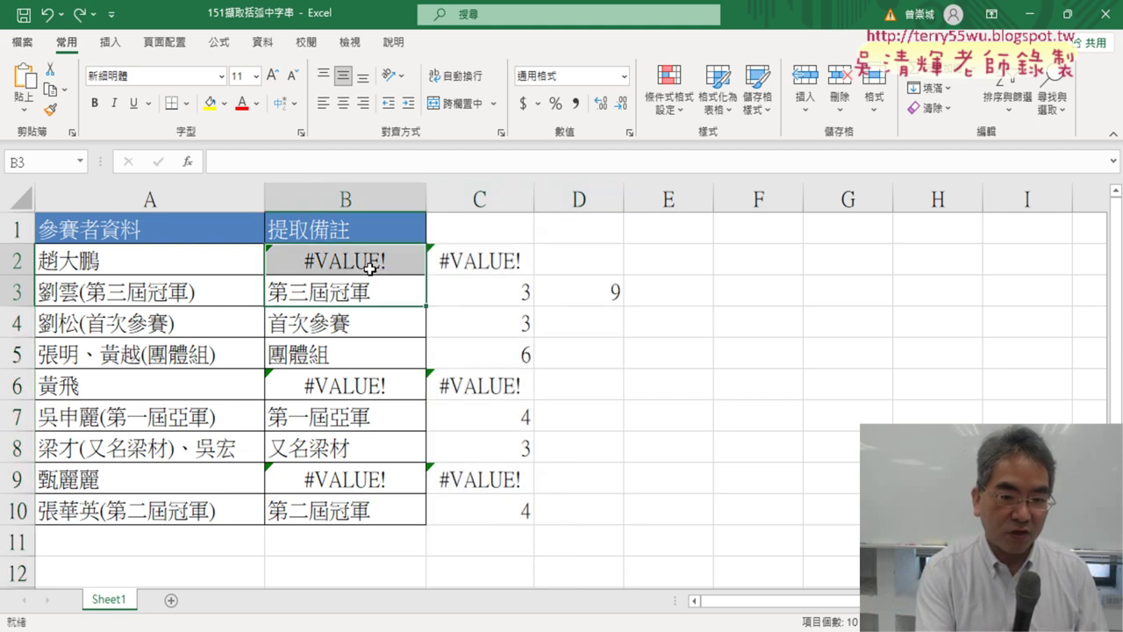
key(ctrl+z)
key(ctrl+z)
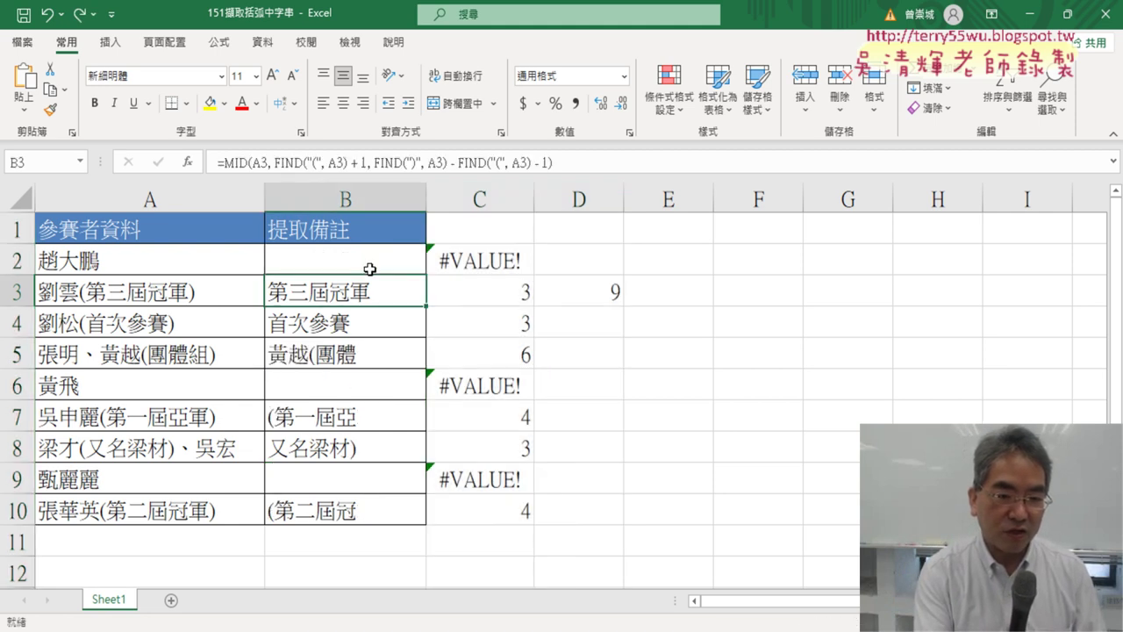
key(ctrl+z)
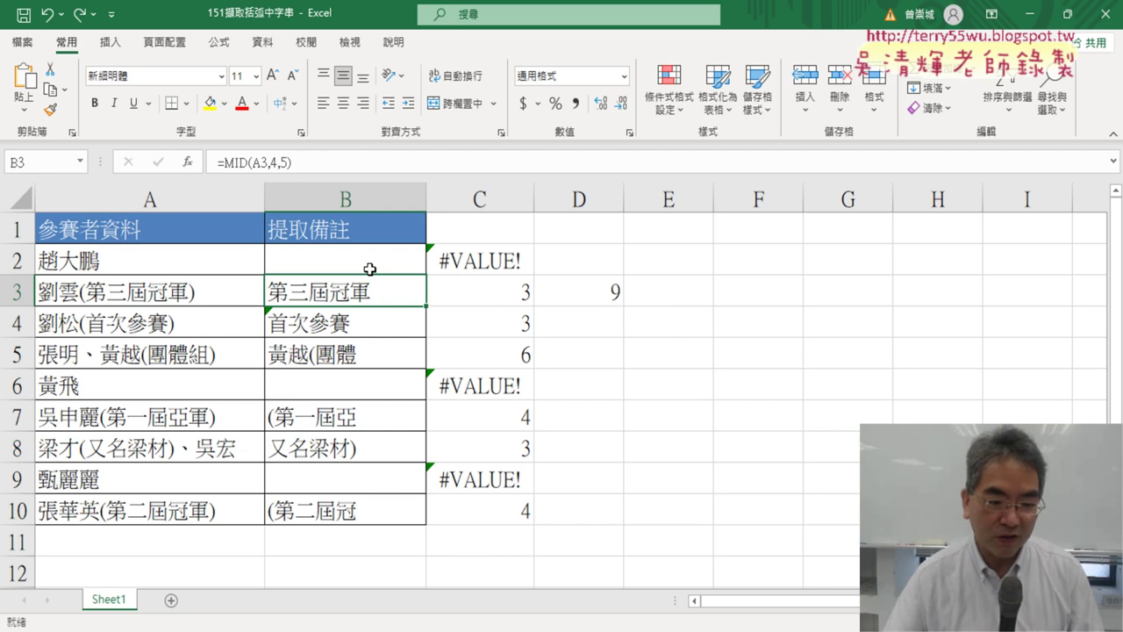
- Minimize the browser and Excel to reveal the 01文字與資料函數 folder
key(alt+Tab)
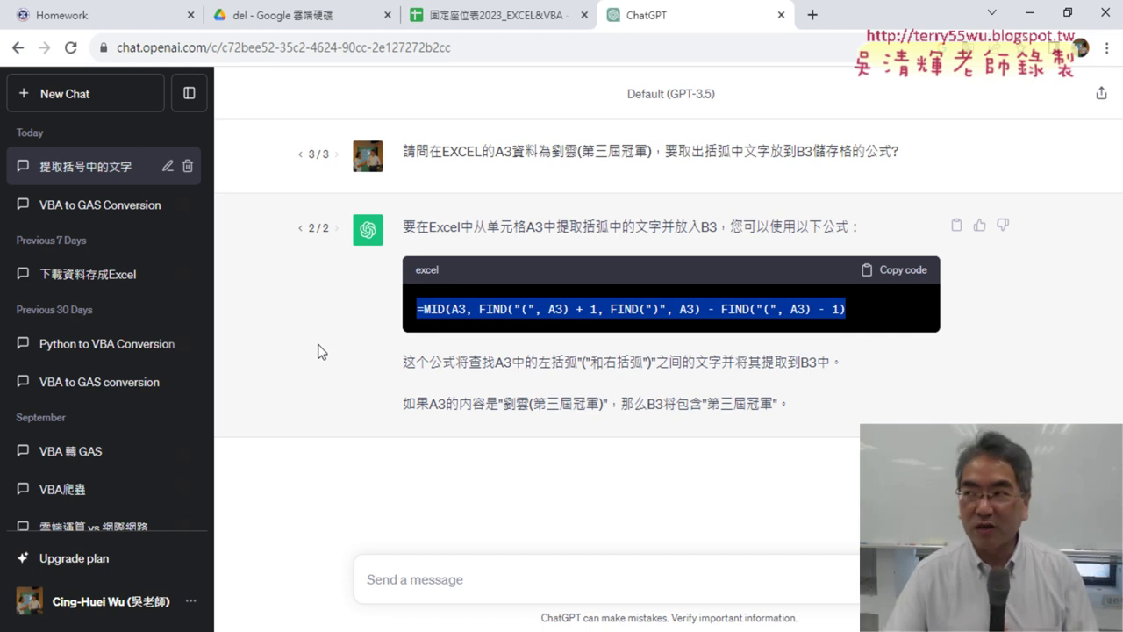
click(1030, 12)
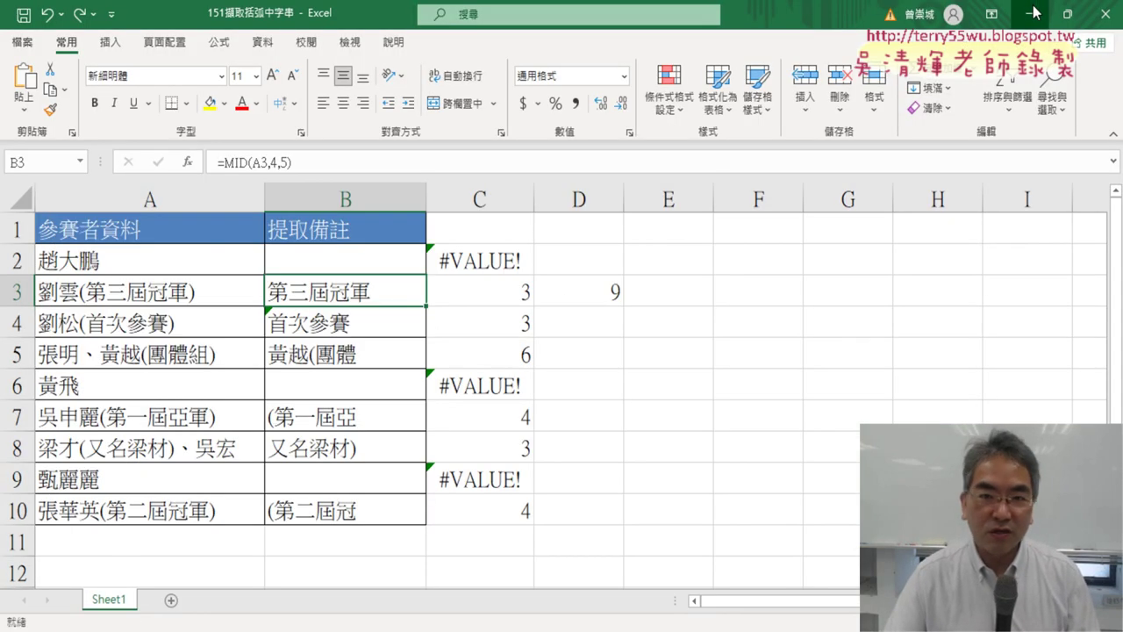
click(1030, 12)
- Launch Microsoft Edge from the desktop without signing in, landing on Microsoft Start
drag(618, 32, 866, 118)
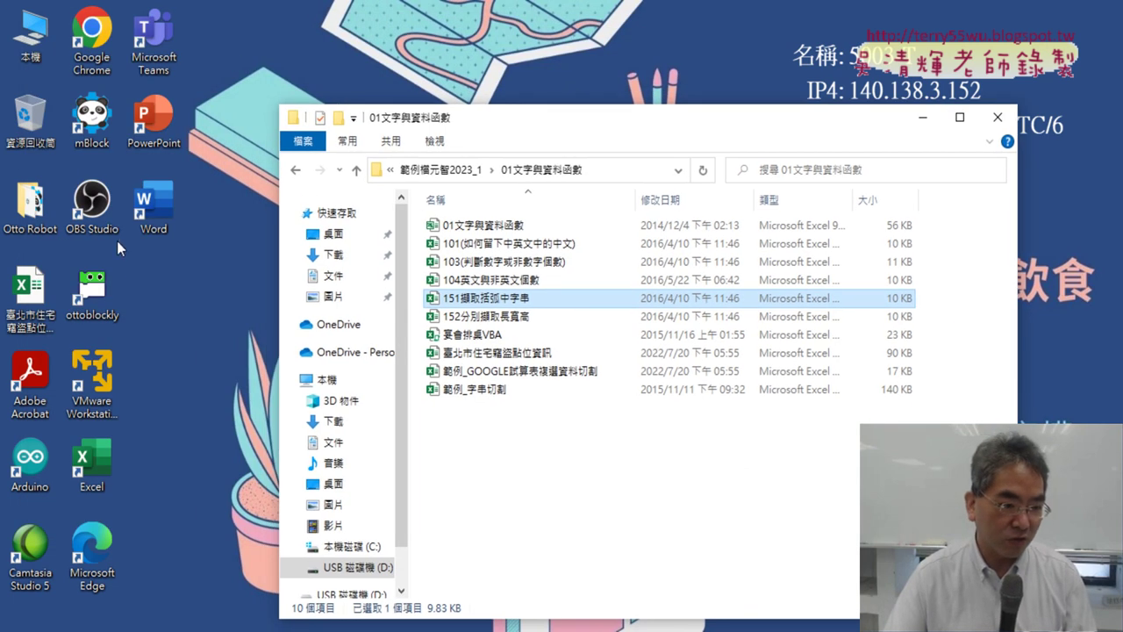
double_click(99, 562)
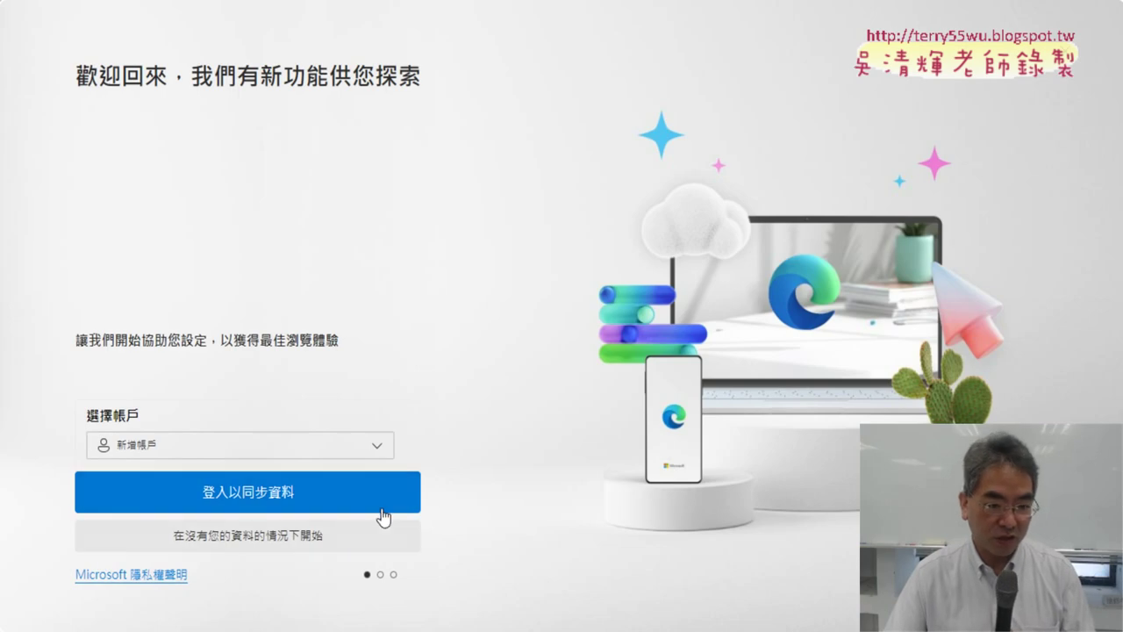
click(1072, 60)
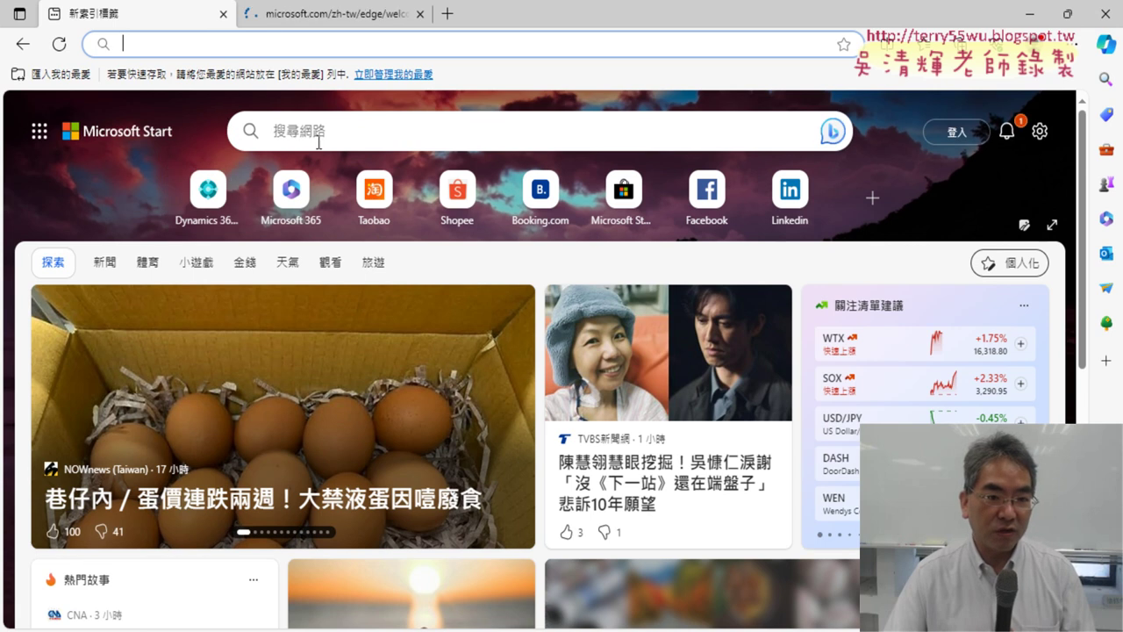
click(349, 133)
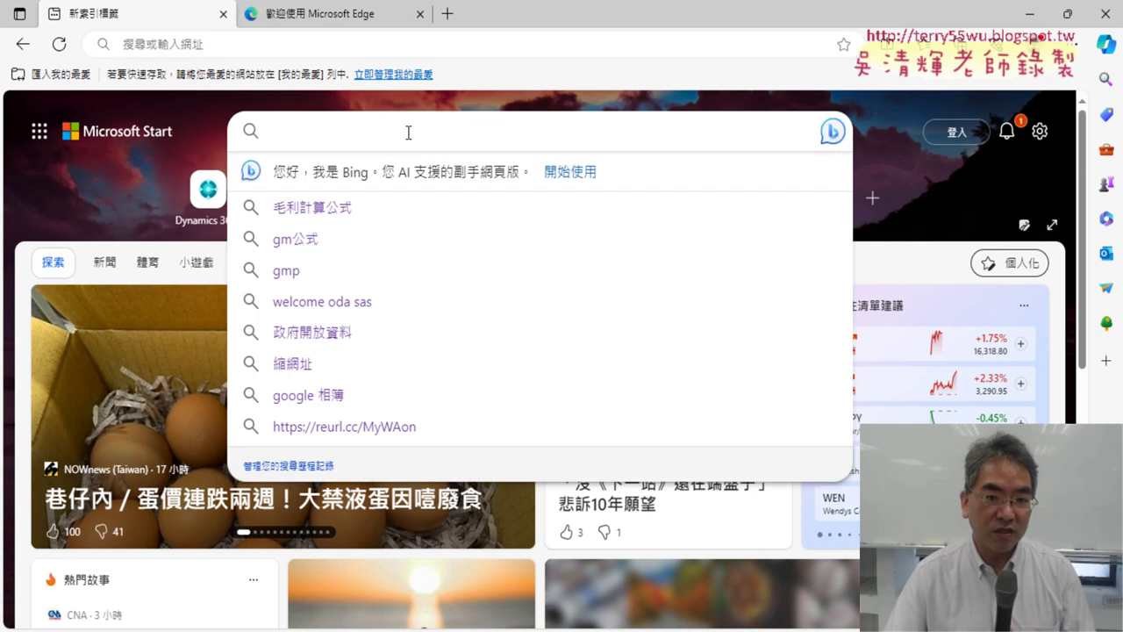
click(672, 110)
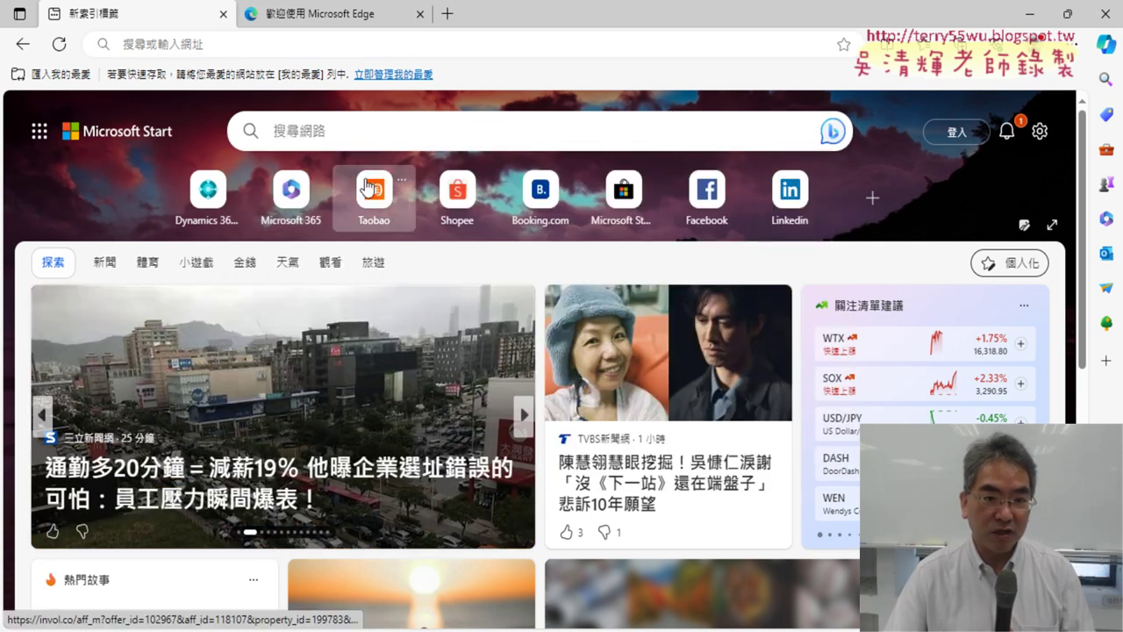
- Open Bing Chat, pick the 富有創意 (Creative) style, then minimize Edge
click(836, 133)
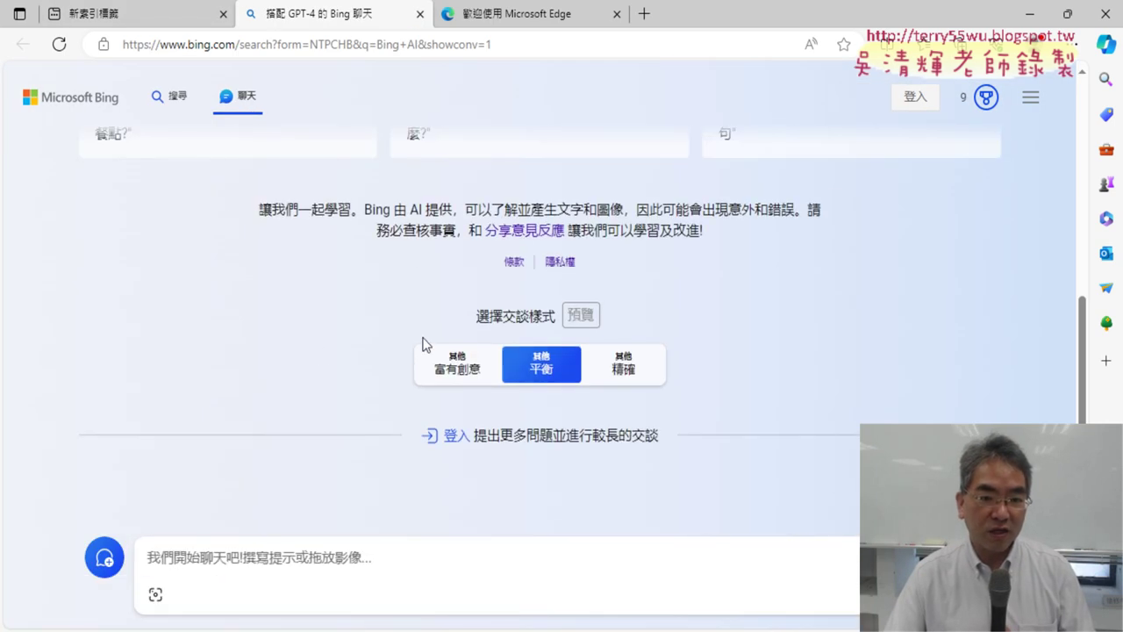
click(459, 360)
click(645, 373)
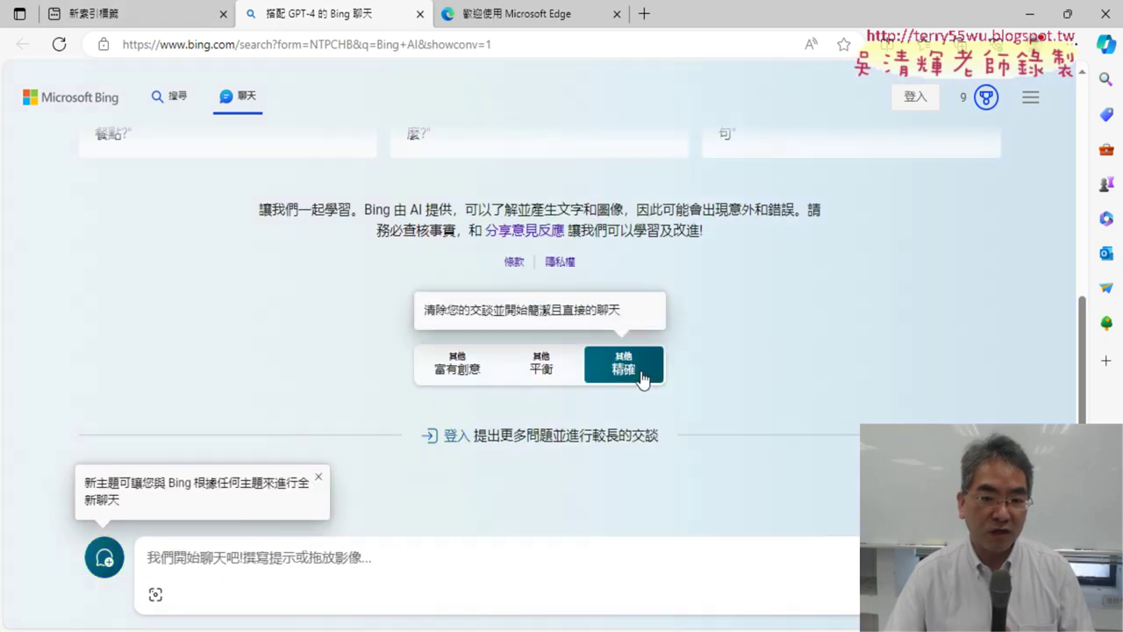
click(546, 370)
click(610, 373)
click(457, 367)
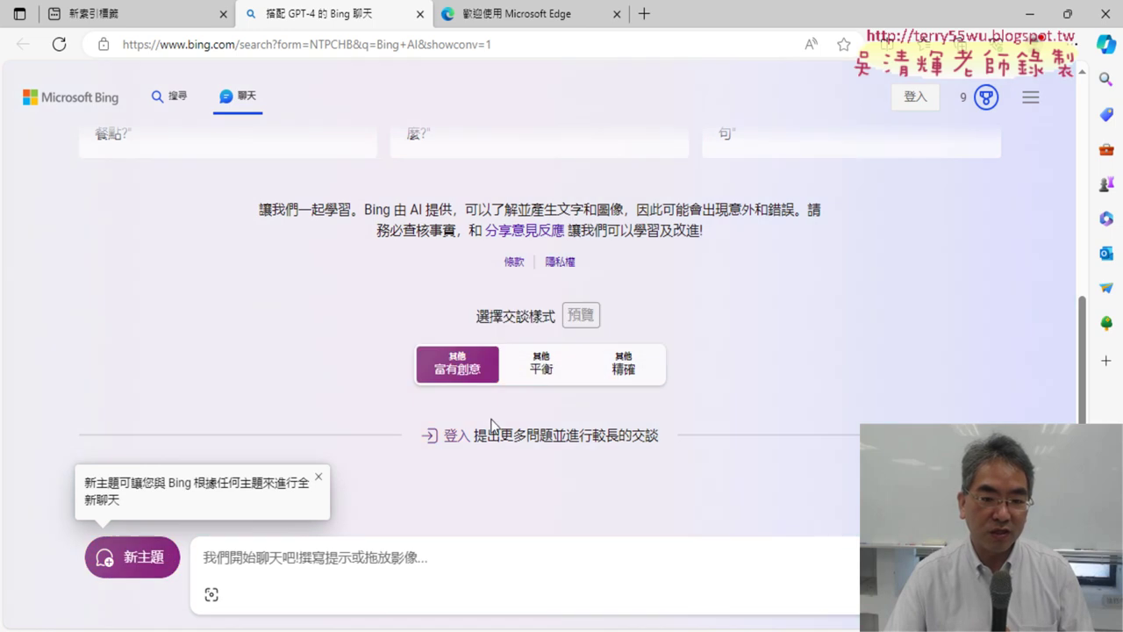
click(385, 560)
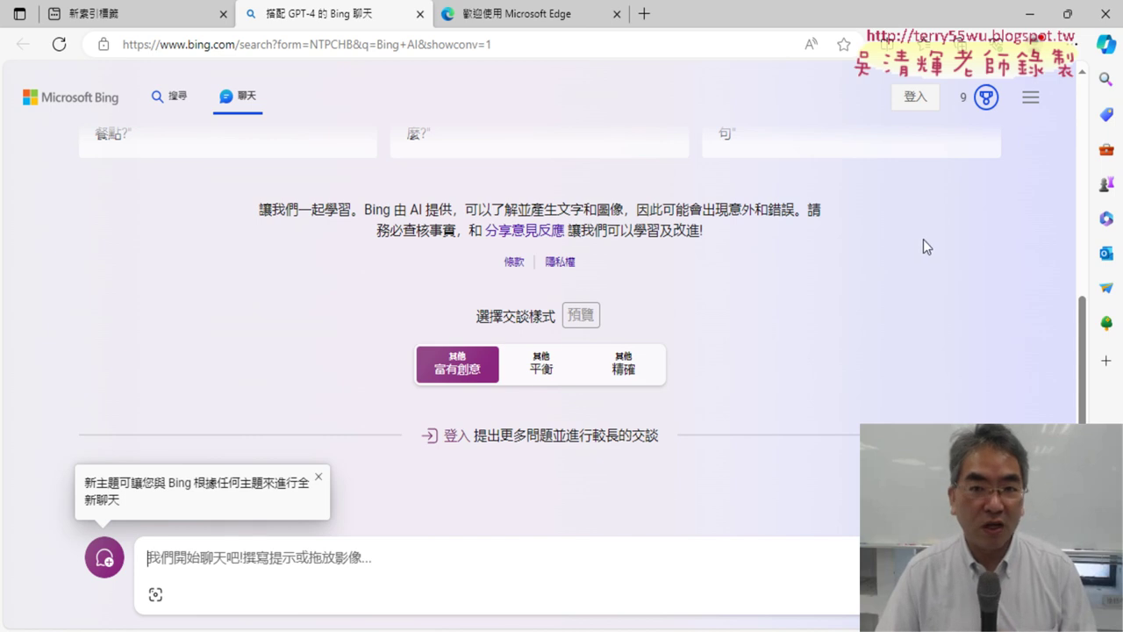
click(1033, 13)
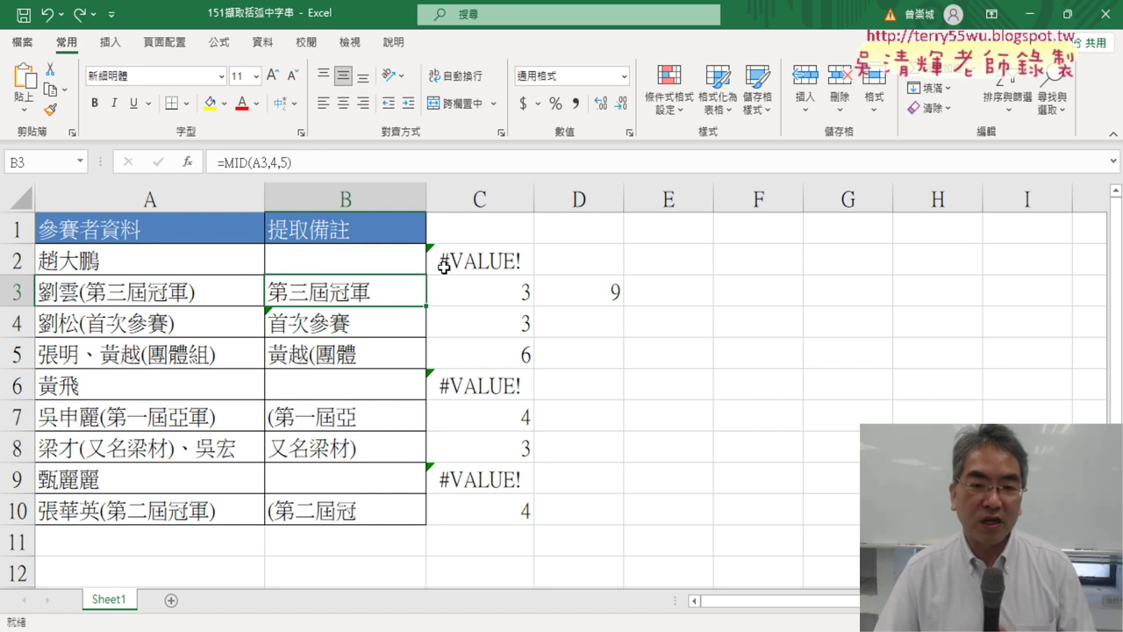
- Delete the old MID and helper results in B2:D10 and select B3
mouse_move(376, 258)
mouse_down()
mouse_move(473, 521)
mouse_move(394, 506)
mouse_up()
click(381, 288)
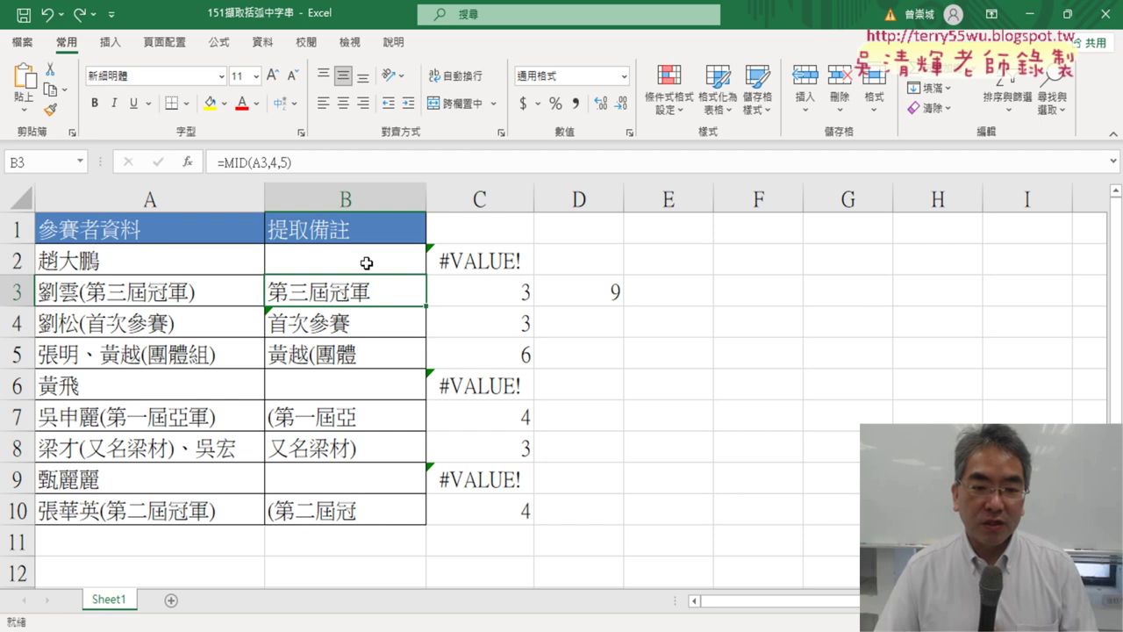
drag(367, 263, 583, 527)
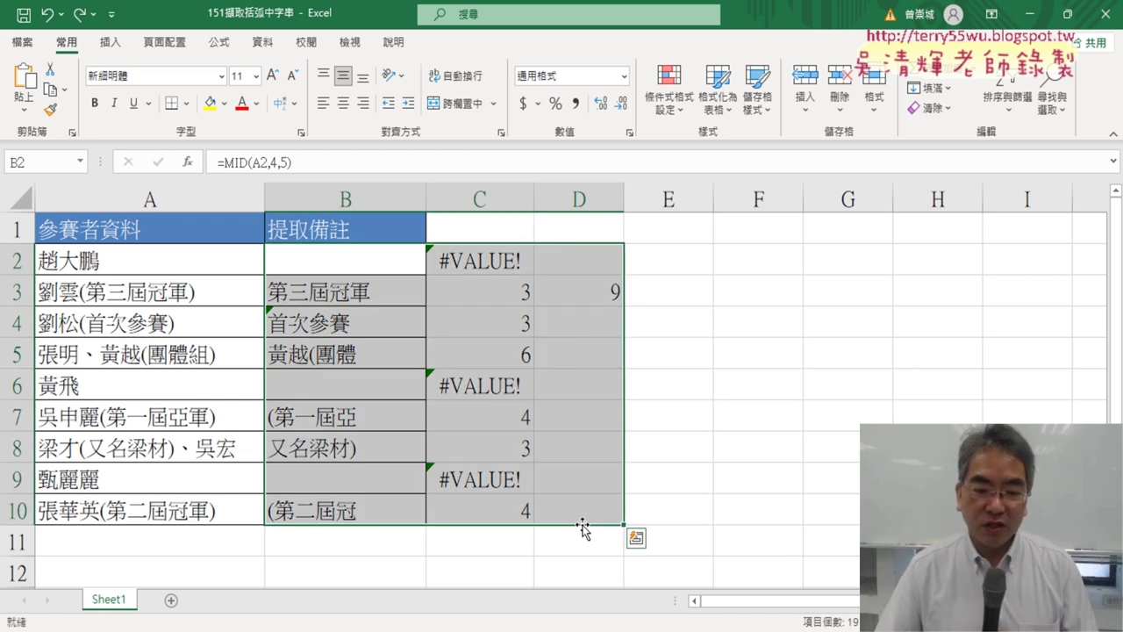
key(Delete)
click(371, 292)
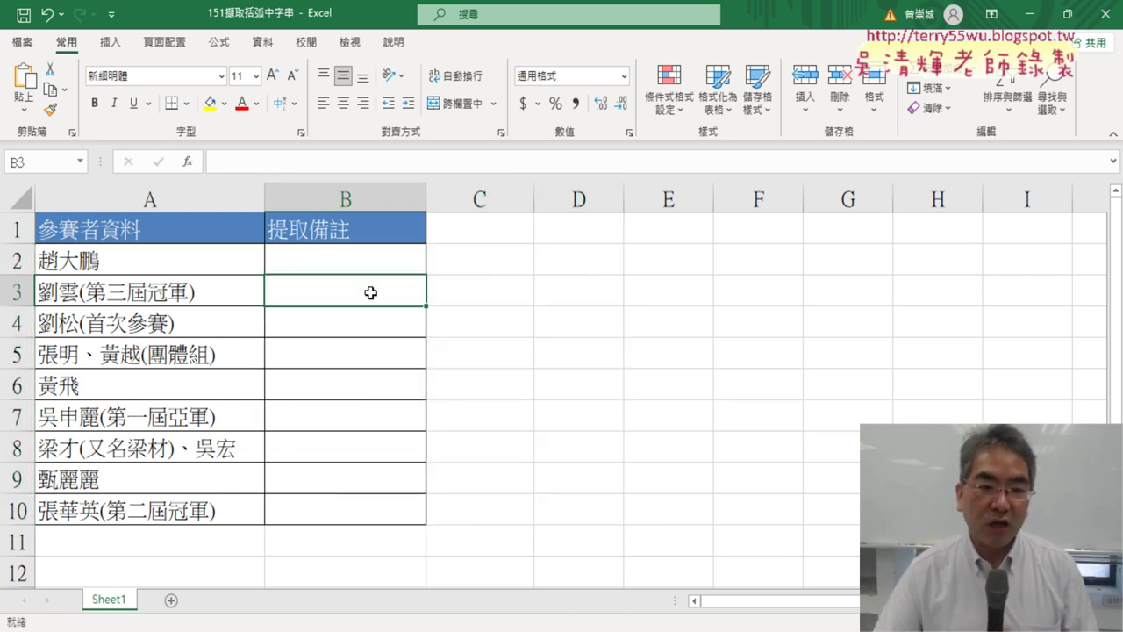
- Build =FIND("(",A3) in B3 from the Text functions, previewing 3
click(187, 162)
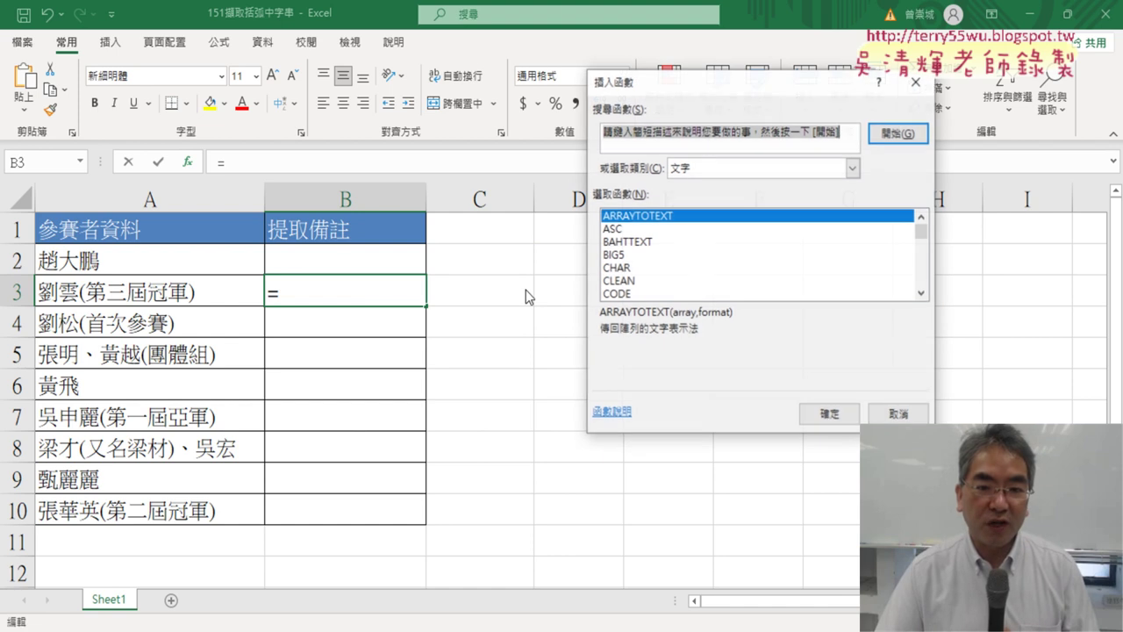
click(922, 295)
click(922, 294)
click(922, 294)
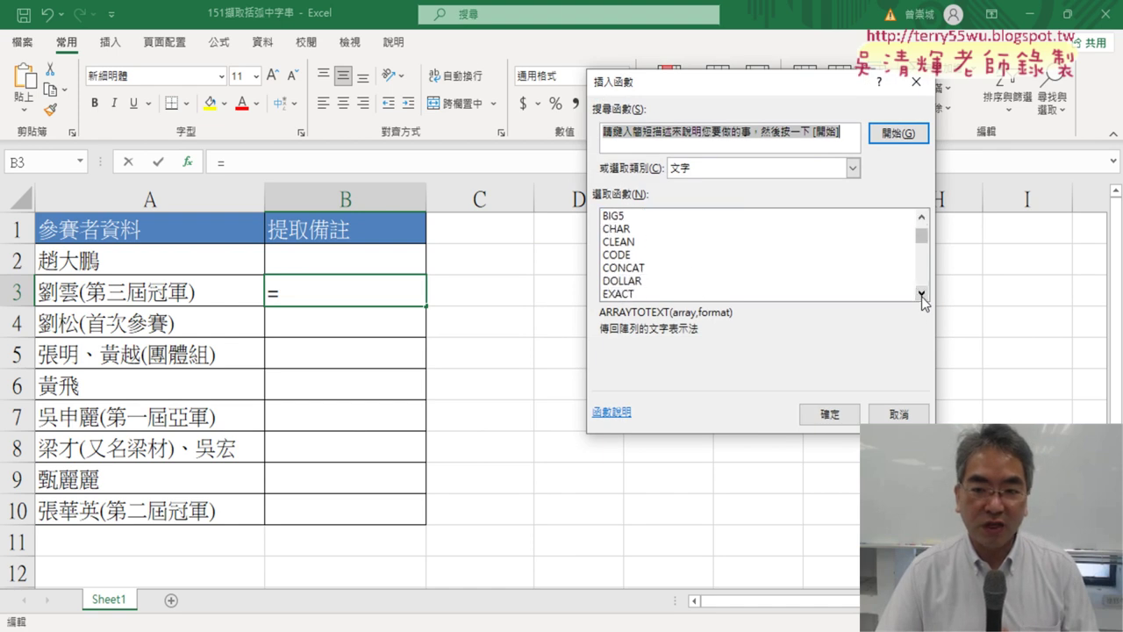
click(922, 294)
click(921, 294)
double_click(663, 280)
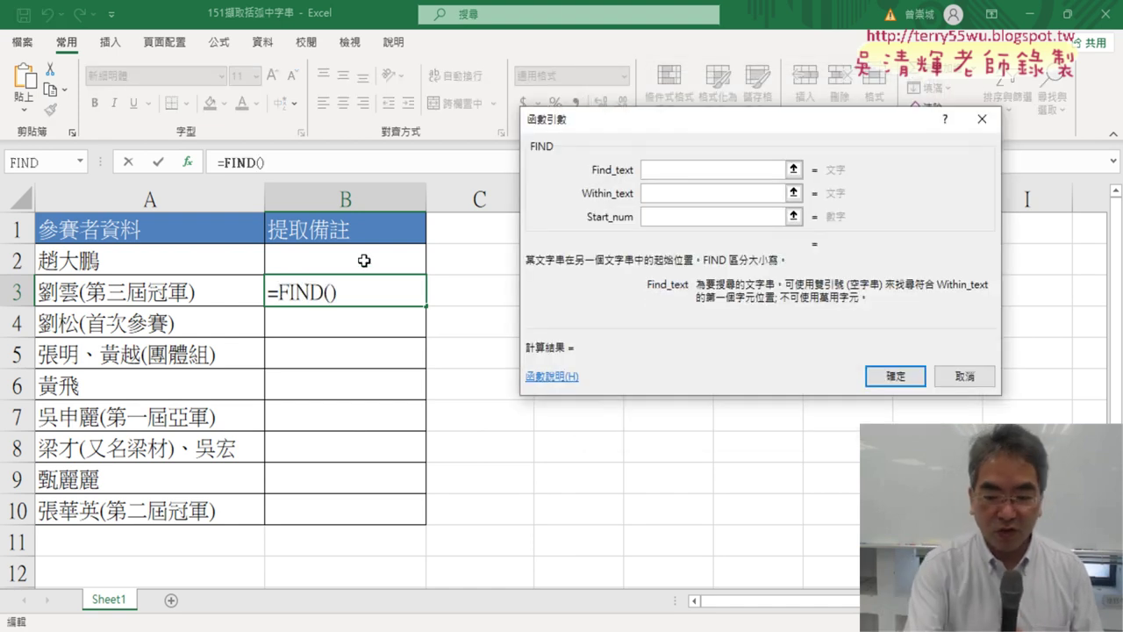
text(()
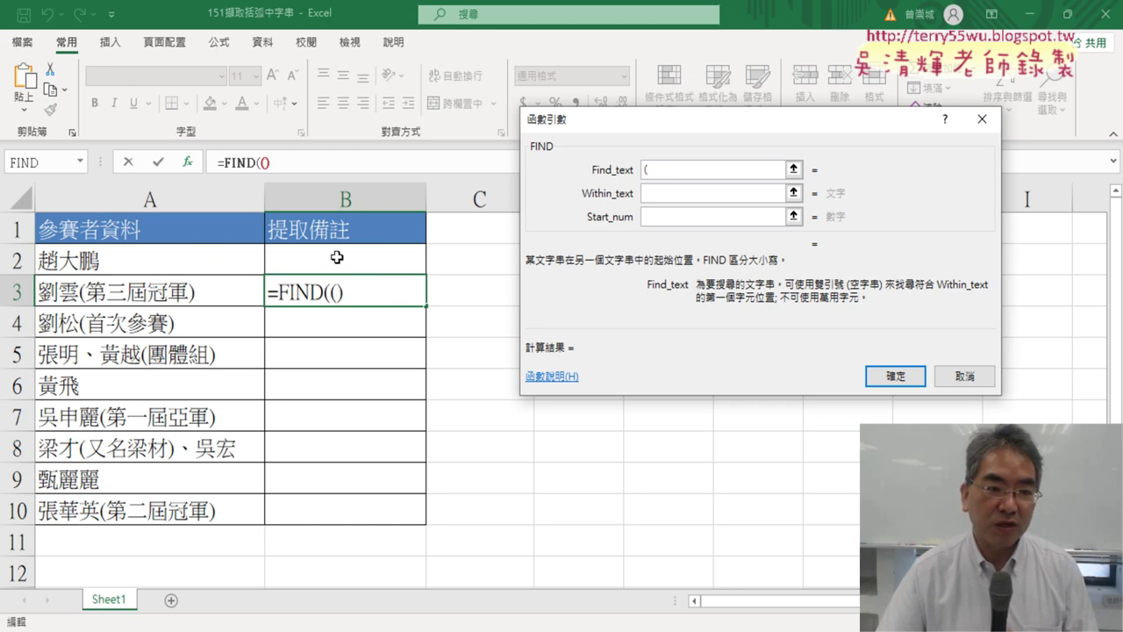
click(777, 193)
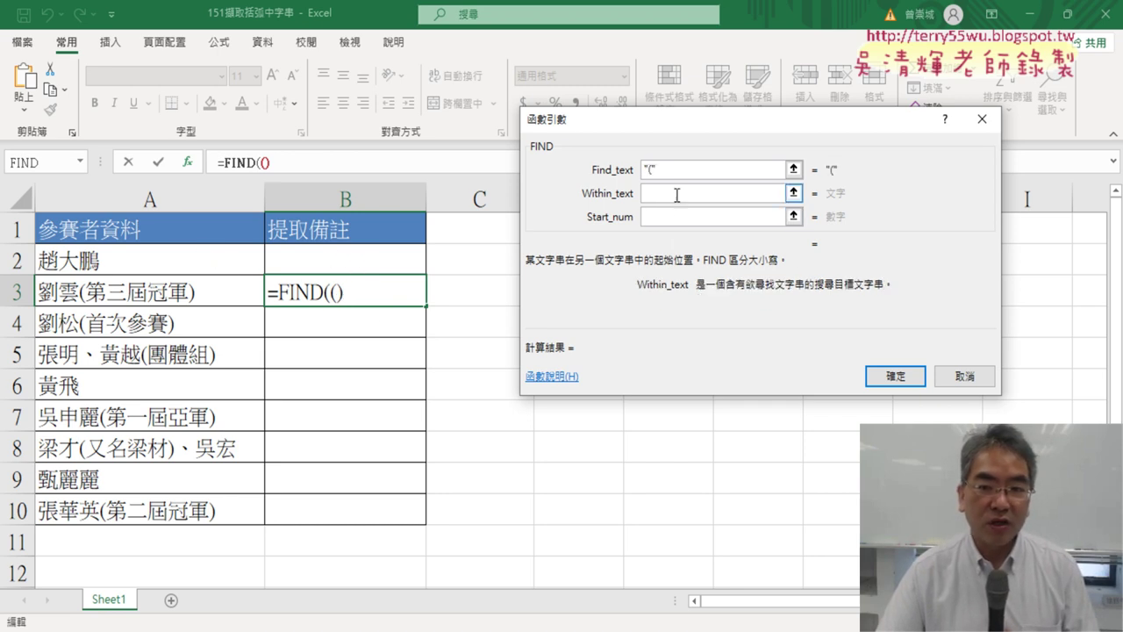
click(259, 297)
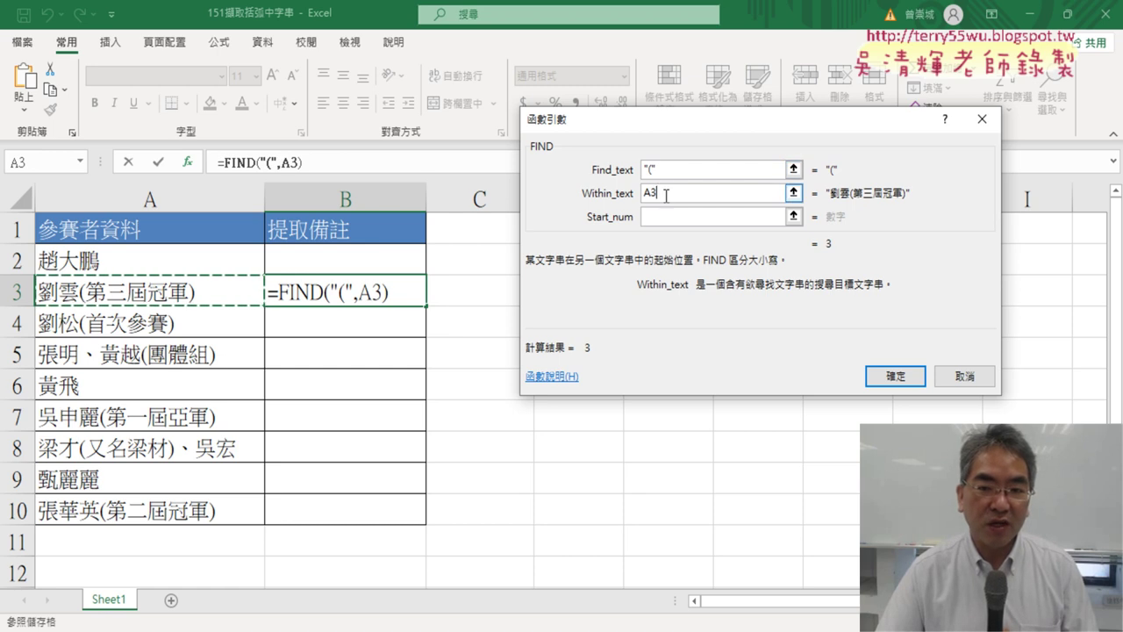
- Confirm the FIND formula, then cut FIND("(",A3) out of the formula bar
click(896, 376)
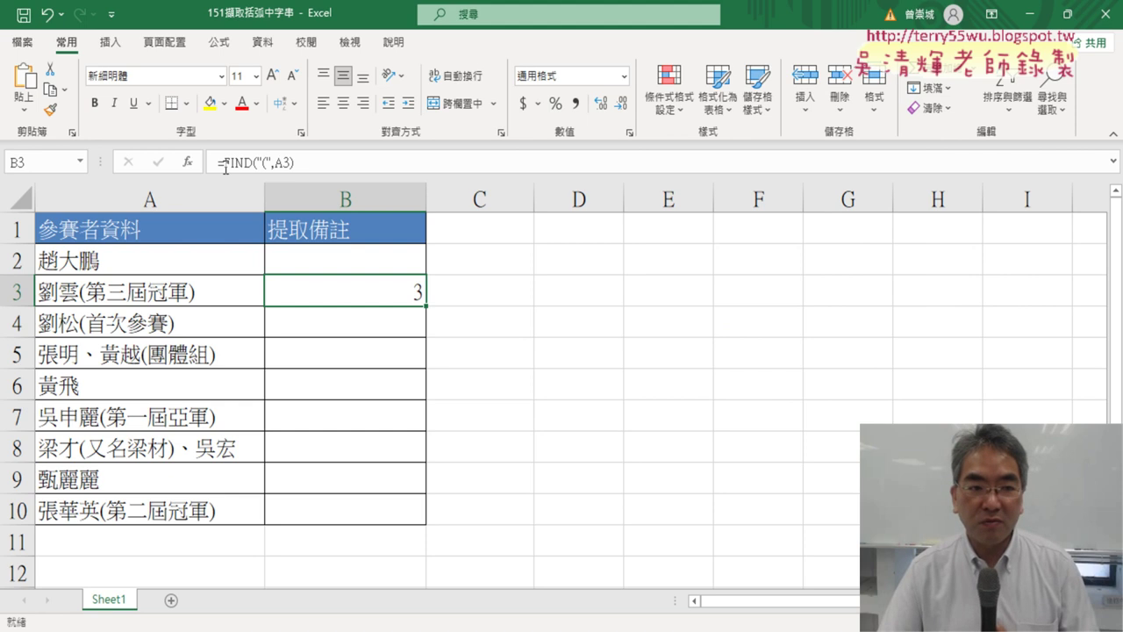
drag(224, 163, 344, 164)
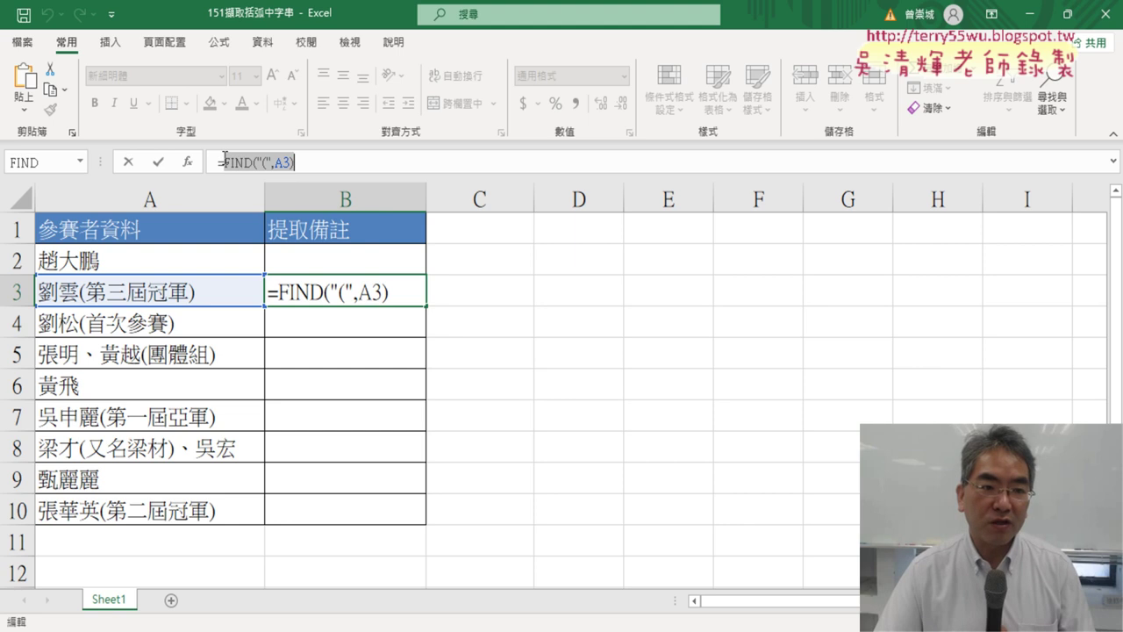
right_click(252, 161)
click(291, 176)
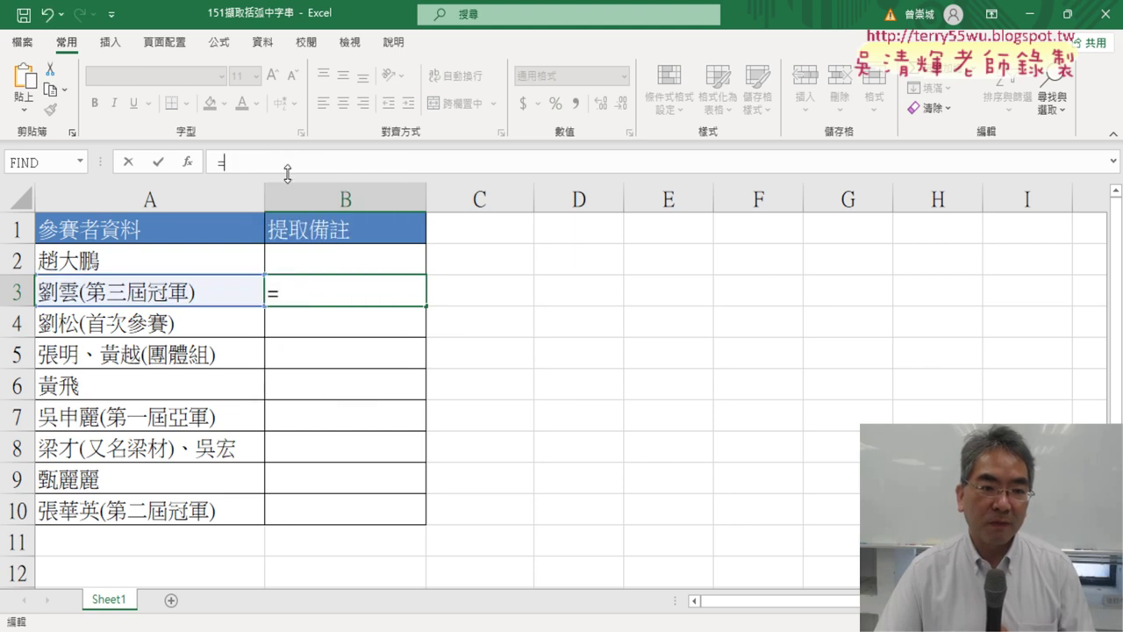
- Insert the MID function into B3 from the Text function list
click(189, 162)
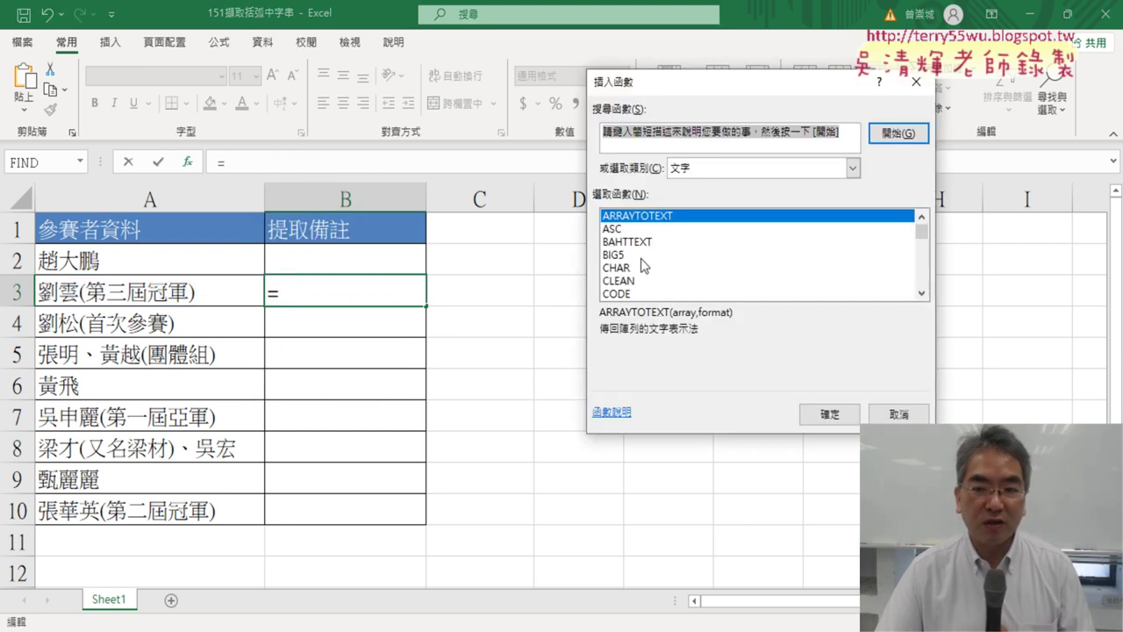
click(922, 294)
click(923, 294)
click(923, 294)
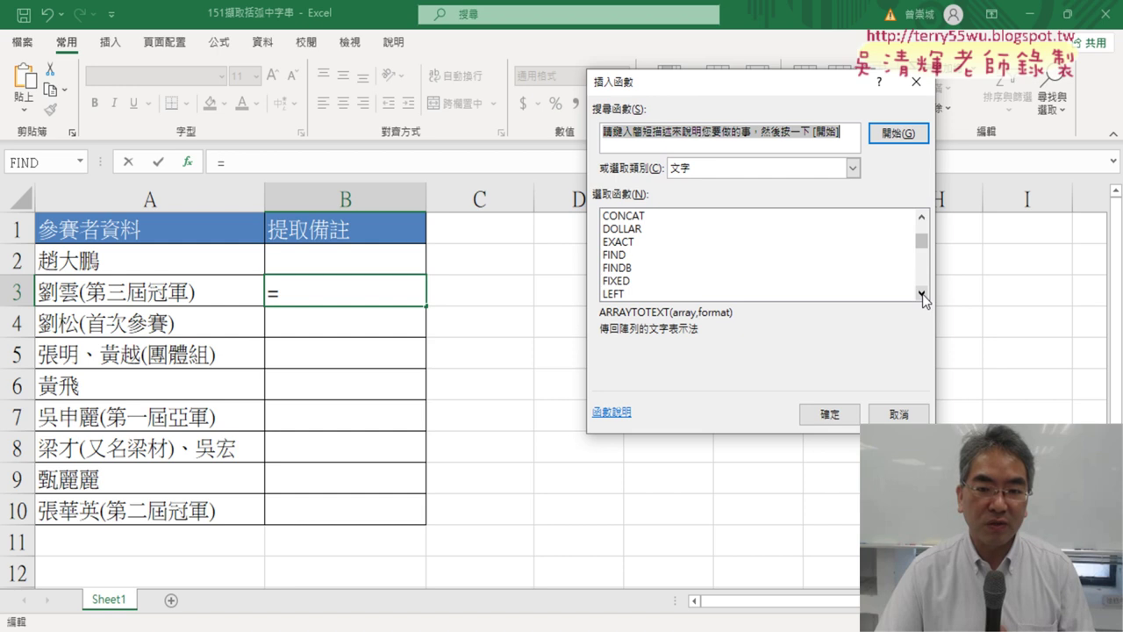
click(922, 294)
click(921, 294)
click(922, 294)
click(922, 294)
click(922, 294)
click(922, 294)
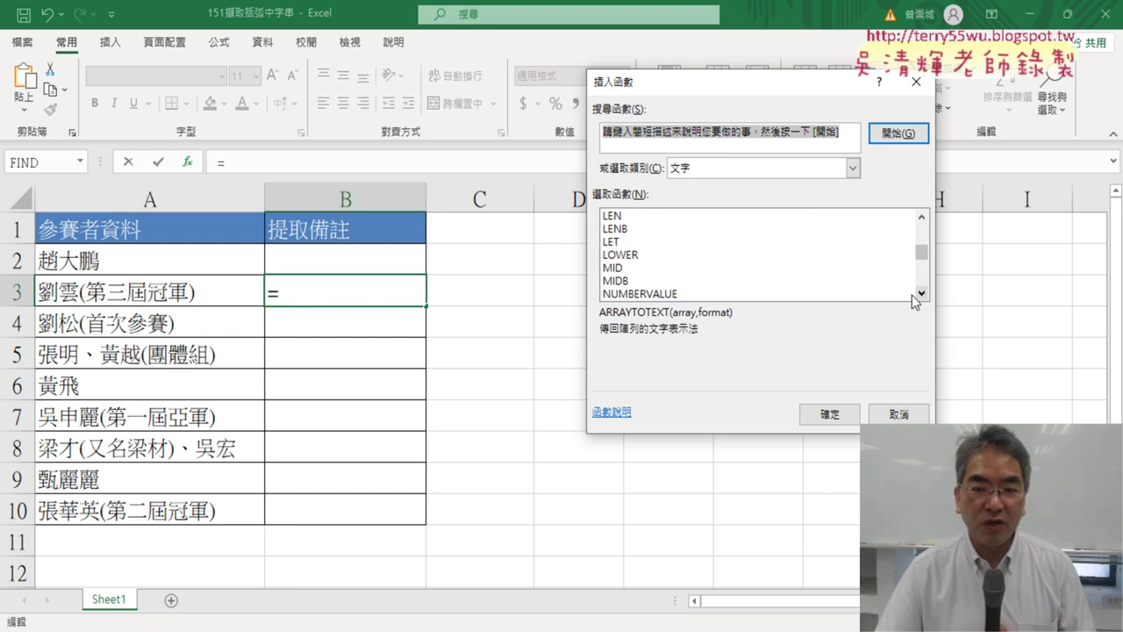
click(617, 268)
click(829, 413)
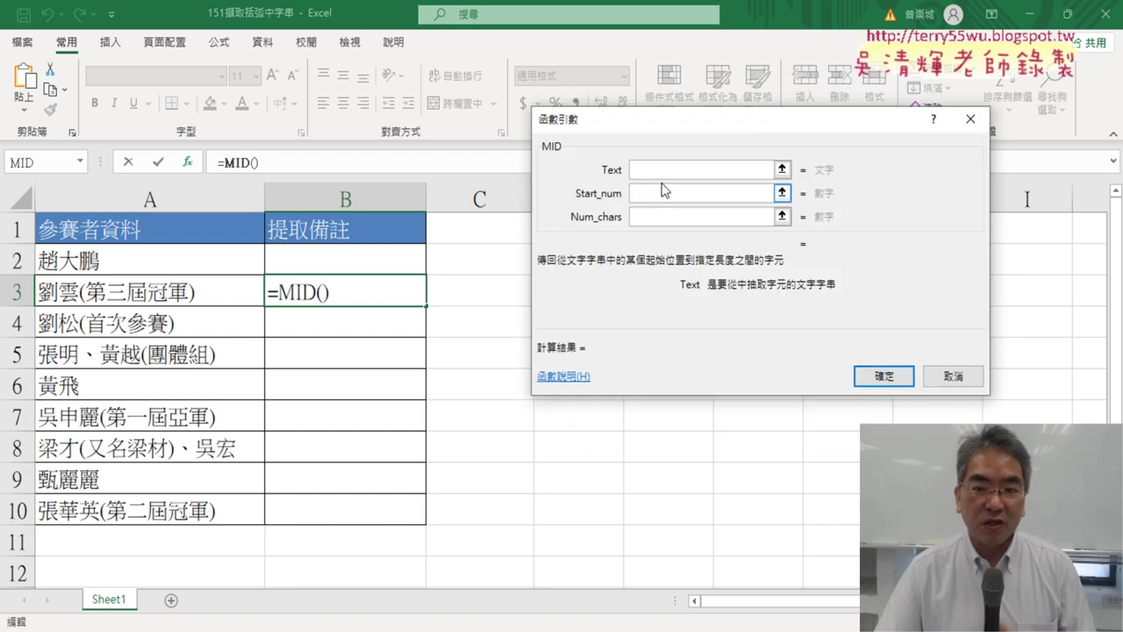
- Set MID's Text to A3 and Start_num to FIND("(",A3)+1, evaluating to 4
drag(644, 123, 567, 160)
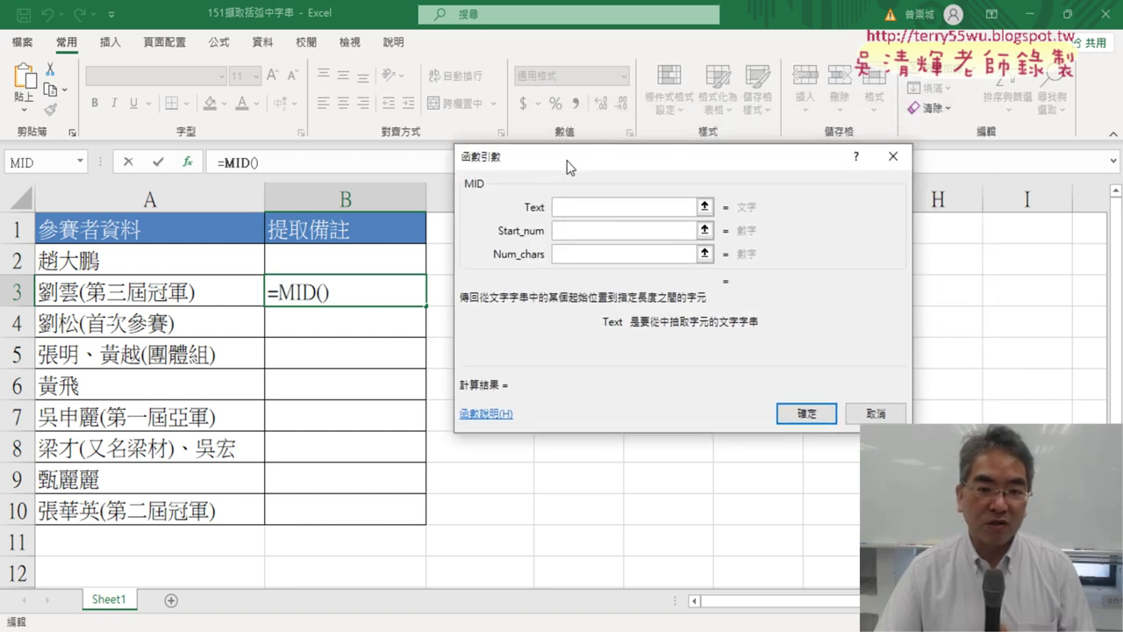
click(160, 300)
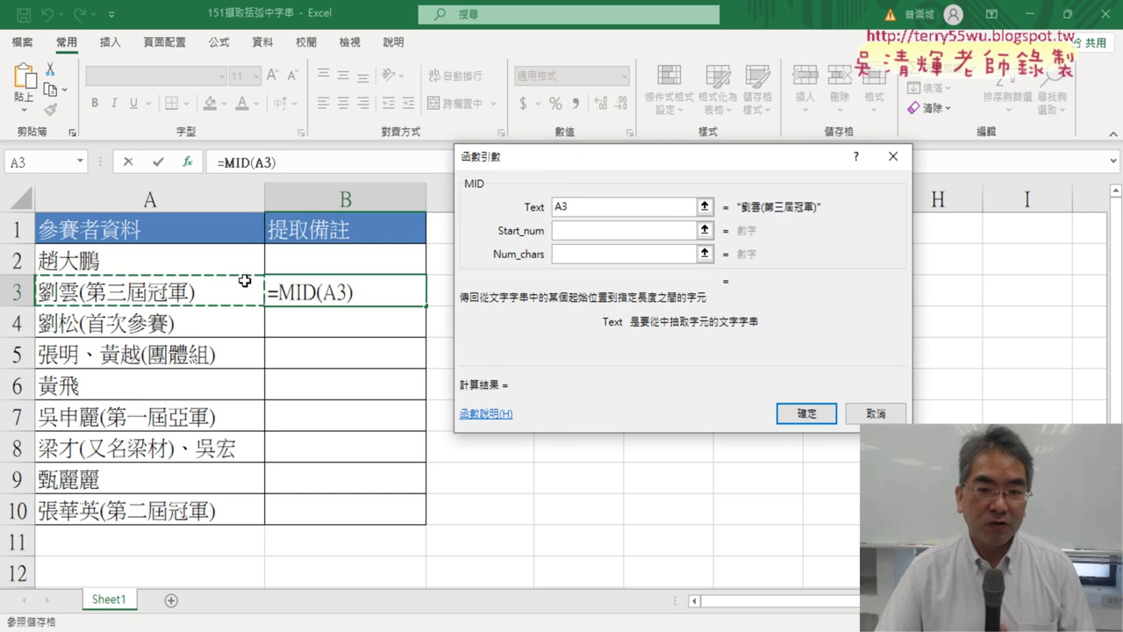
click(584, 231)
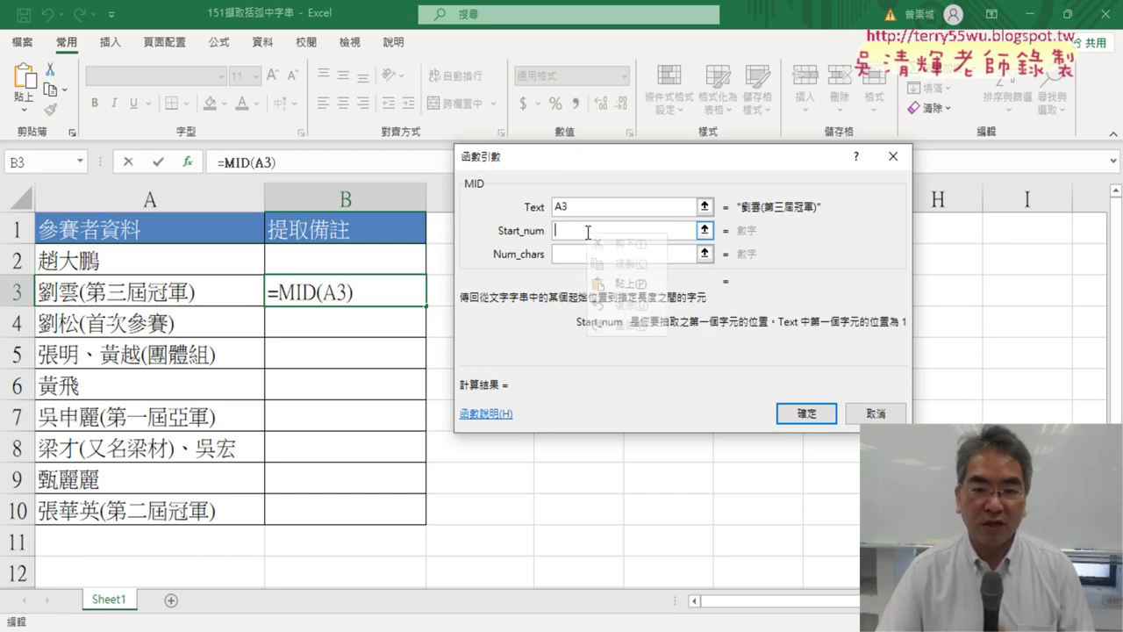
text(FIND("(",A3))
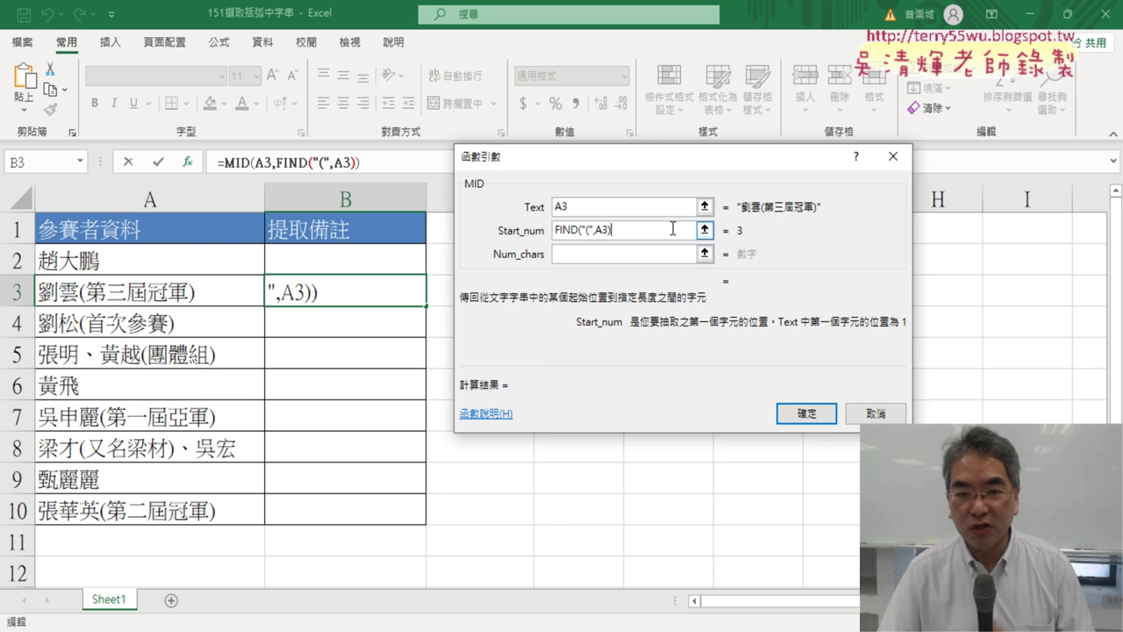
text(+1)
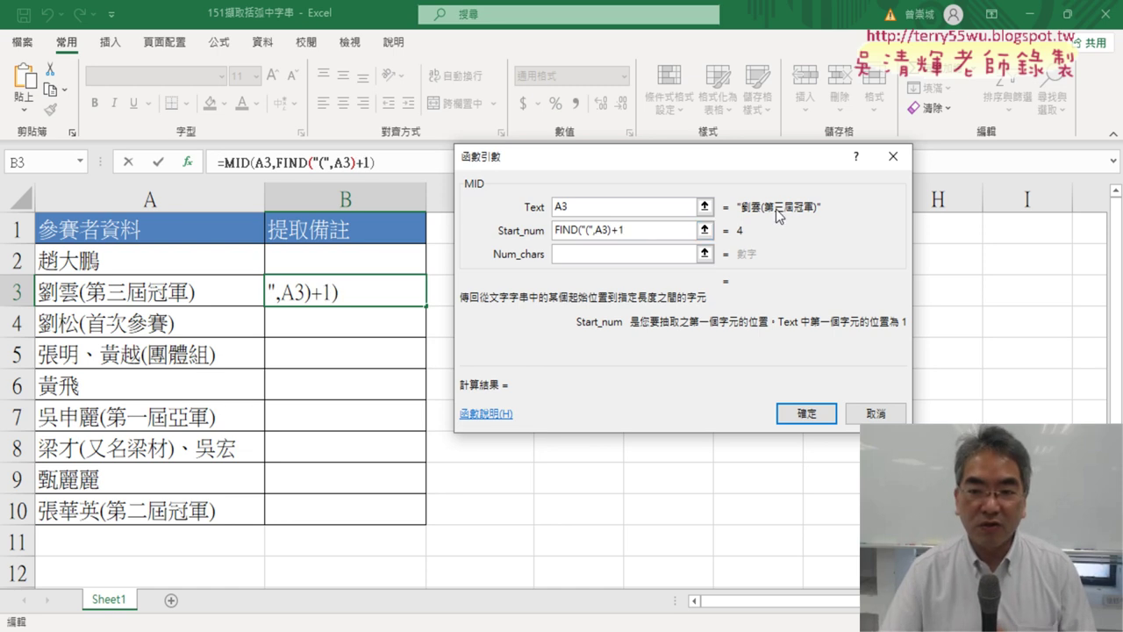
click(566, 255)
- Set MID's Num_chars to FIND(")",A3)-FIND("(",A3)-1, previewing 第三屆冠軍
right_click(568, 256)
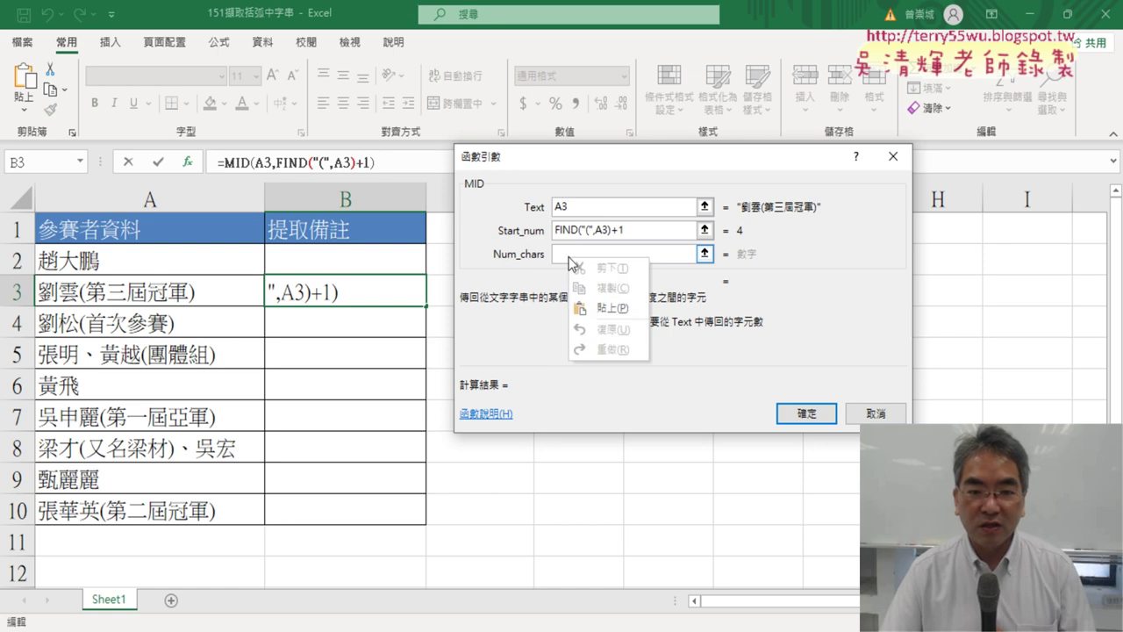
click(606, 309)
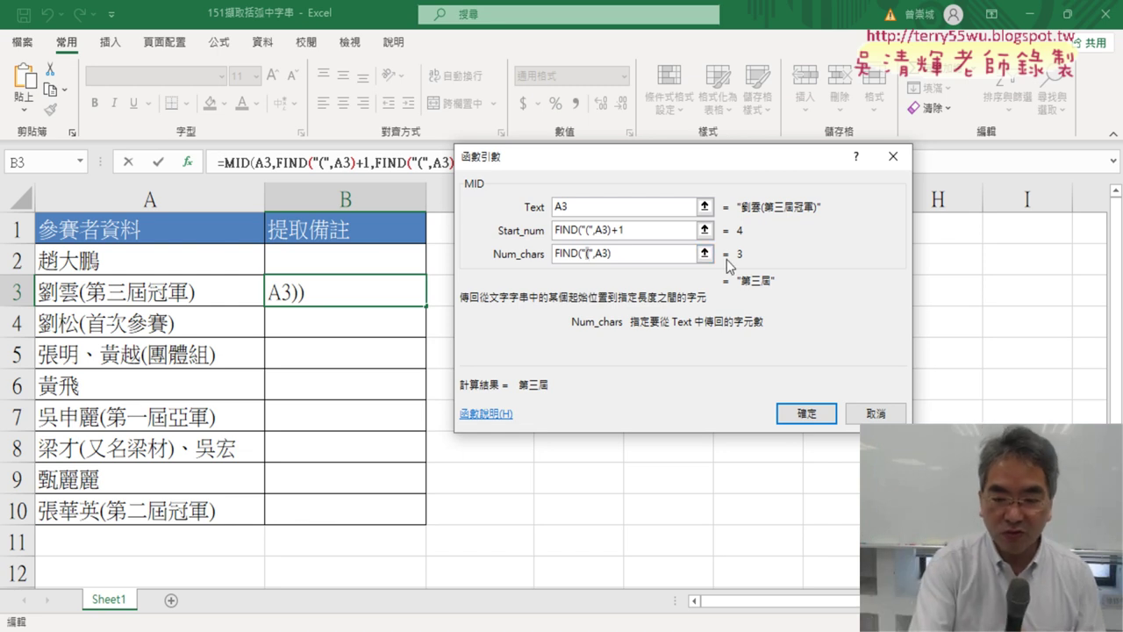
key(BackSpace)
text())
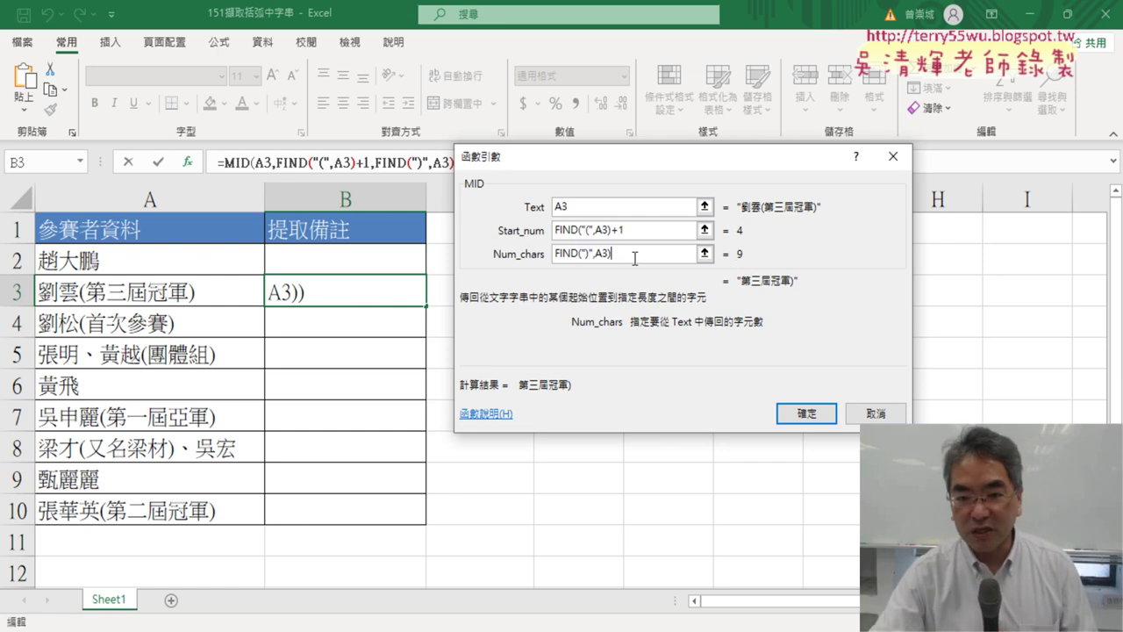
text(-)
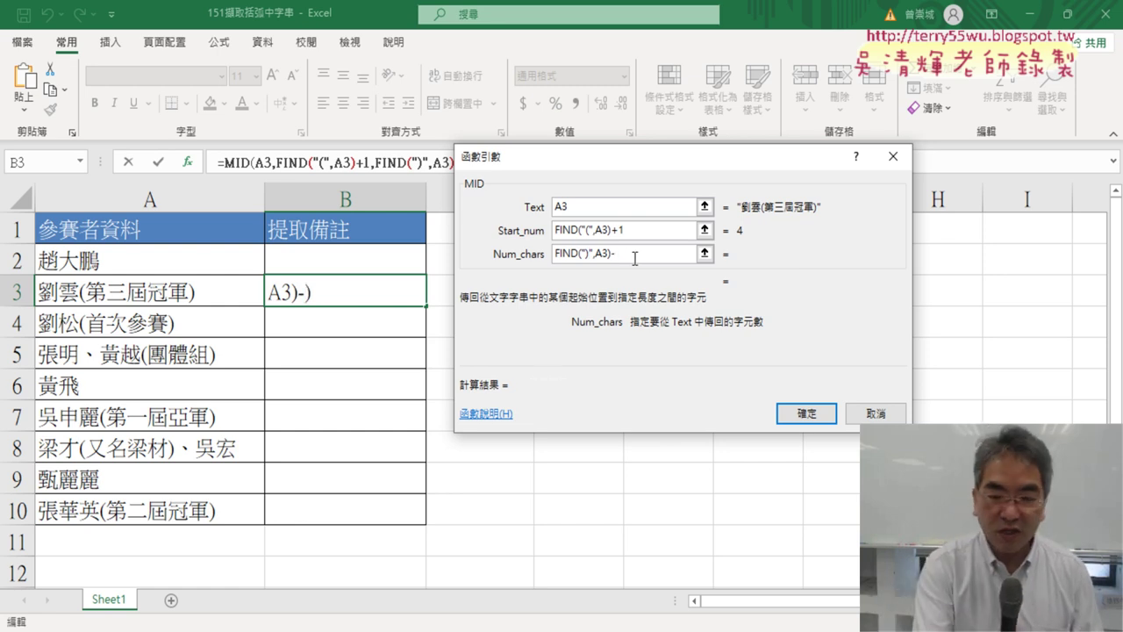
text(FIND("(",A3))
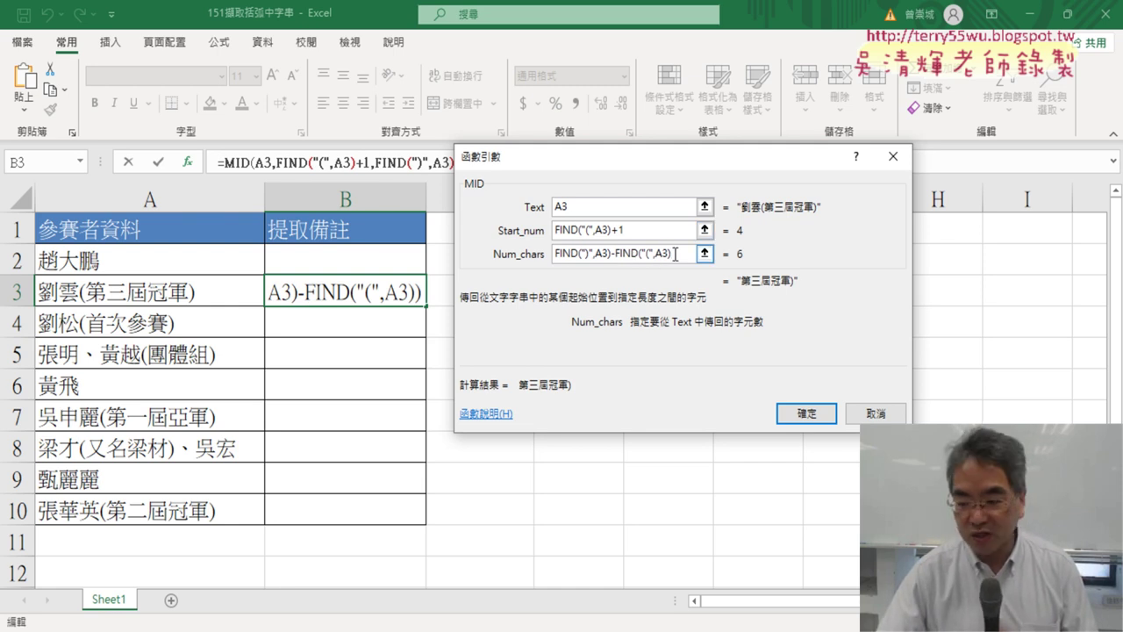
text(-1)
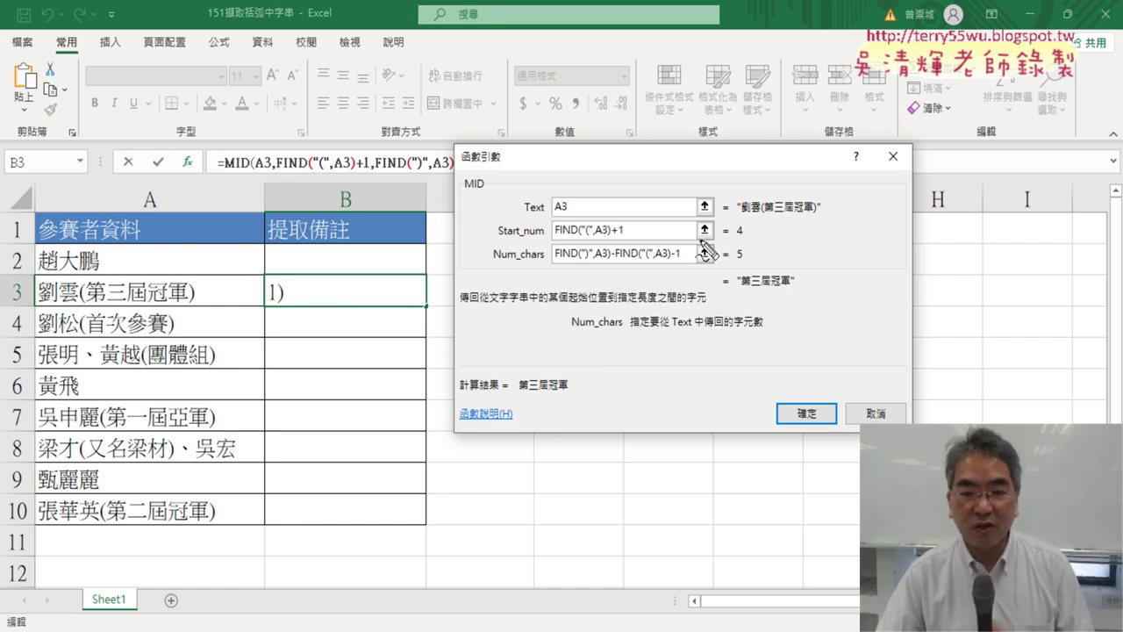
mouse_move(555, 234)
mouse_down()
mouse_move(613, 237)
mouse_move(597, 223)
mouse_up()
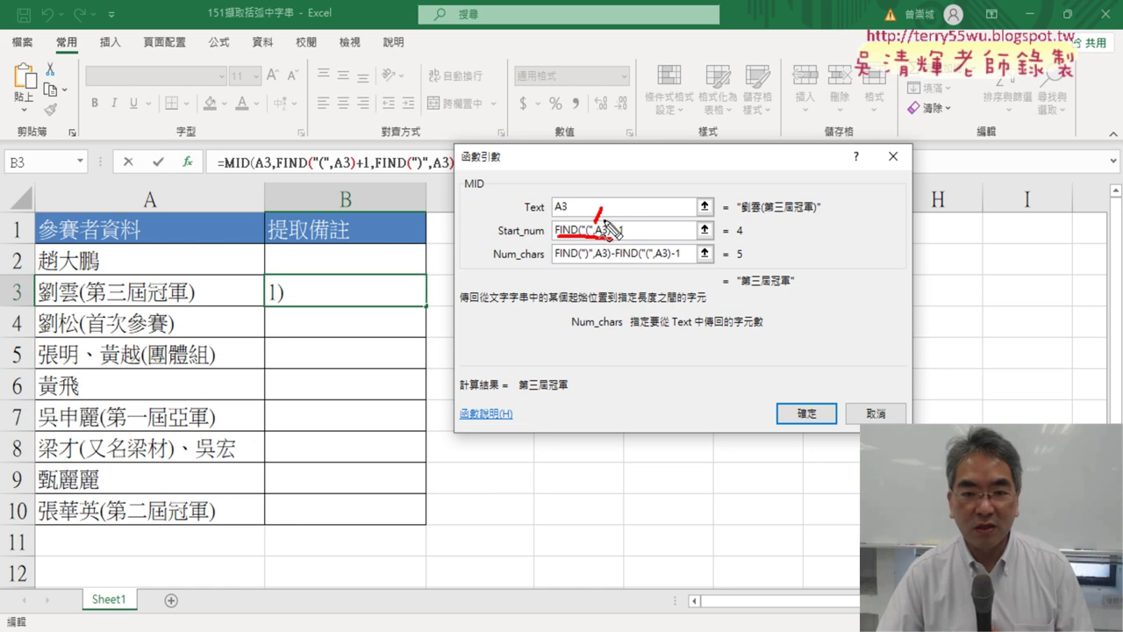
drag(580, 268, 594, 279)
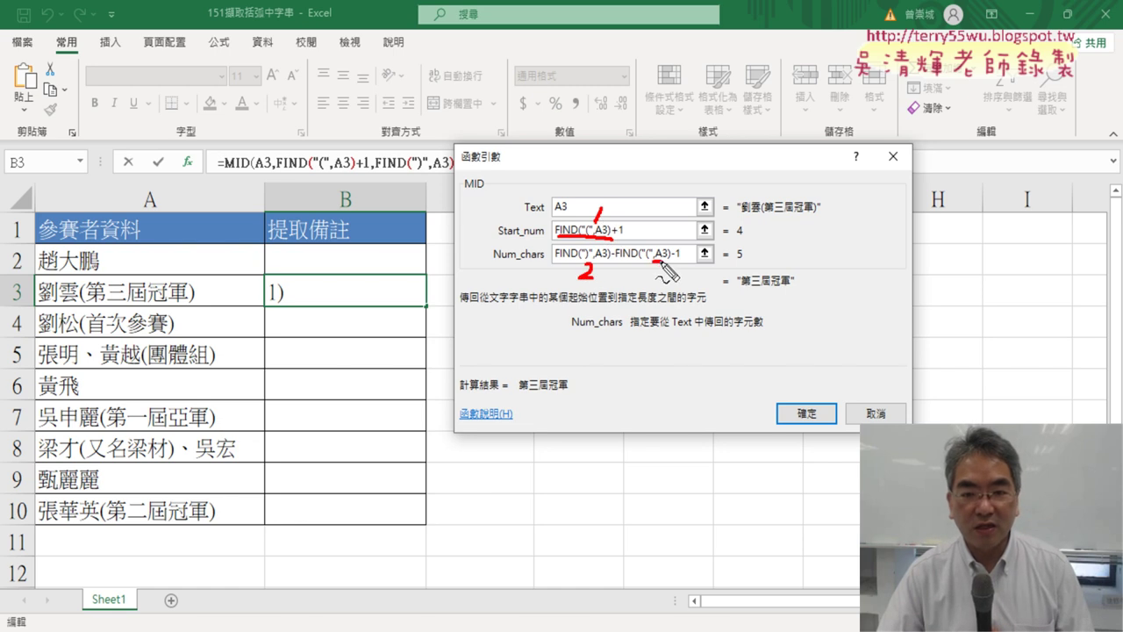
drag(654, 261, 660, 279)
key(Escape)
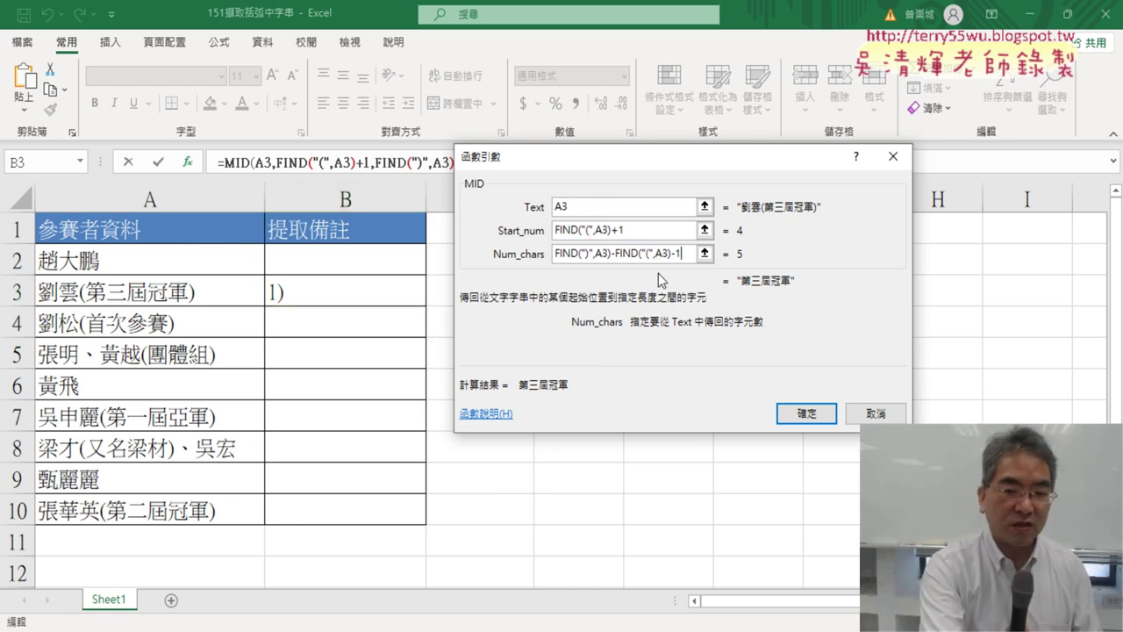
- Confirm the MID/FIND formula in B3 and copy it up to B2 and down to B10
click(816, 412)
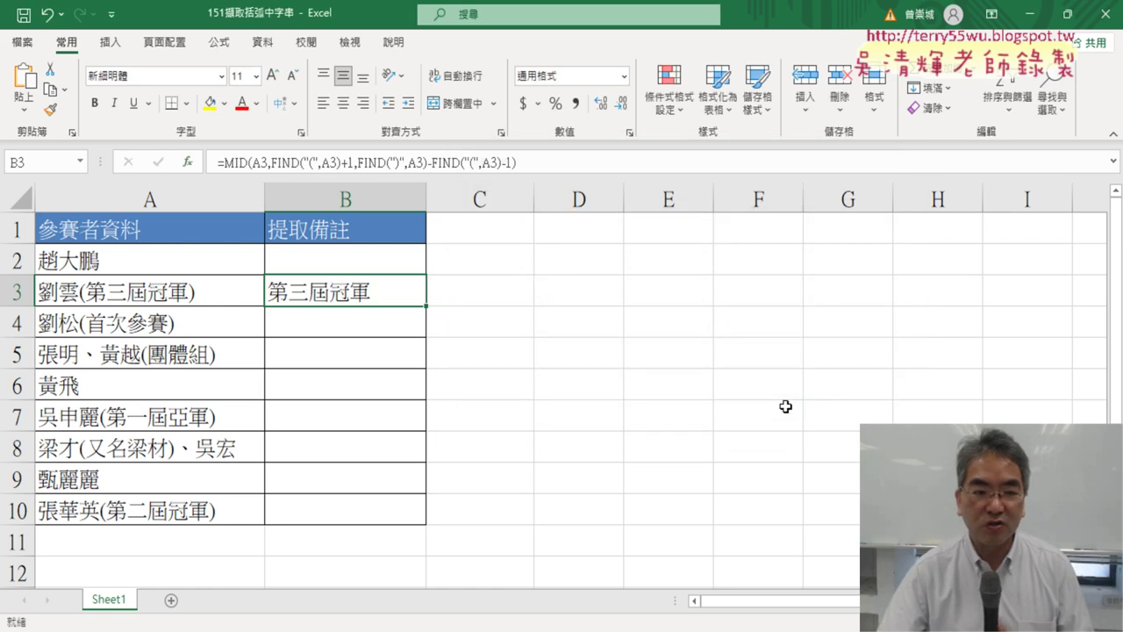
drag(428, 307, 431, 259)
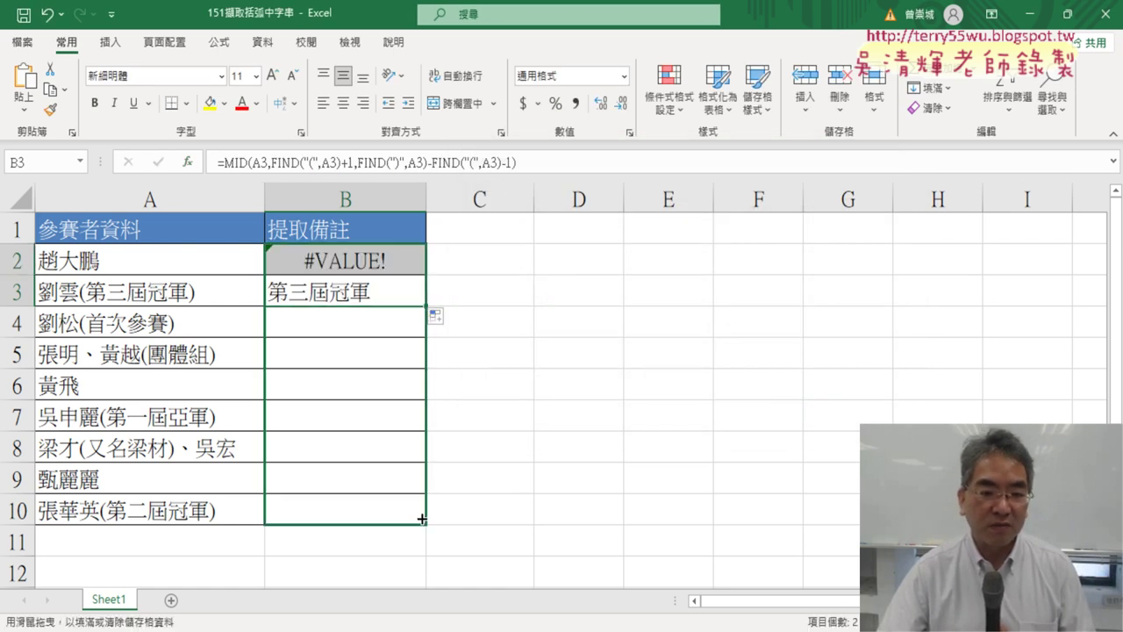
drag(429, 306, 423, 520)
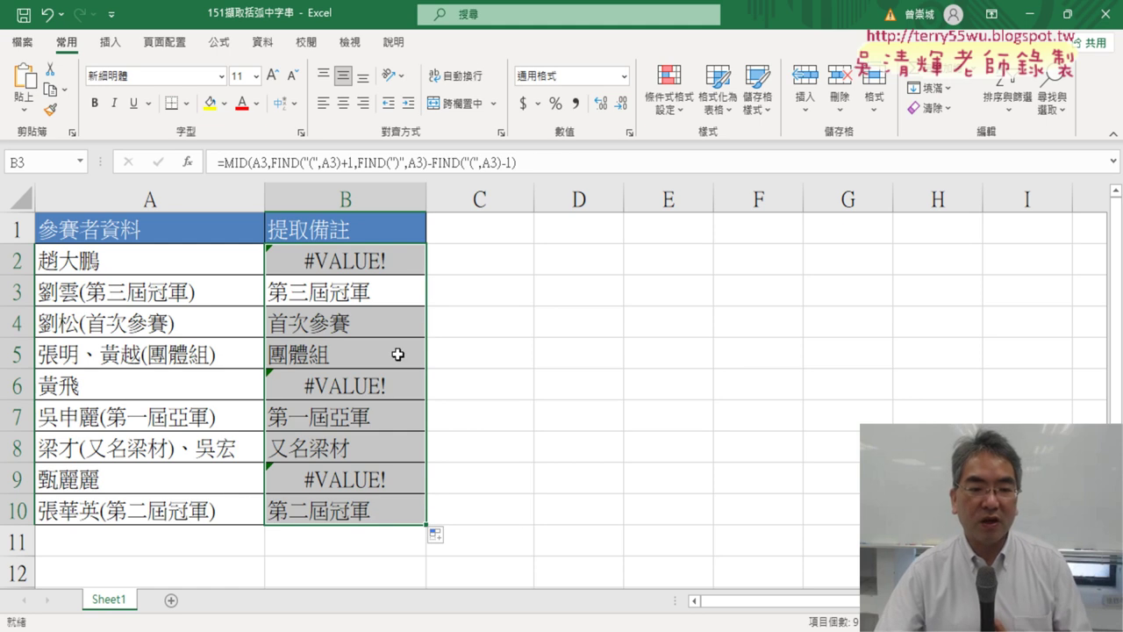
click(342, 261)
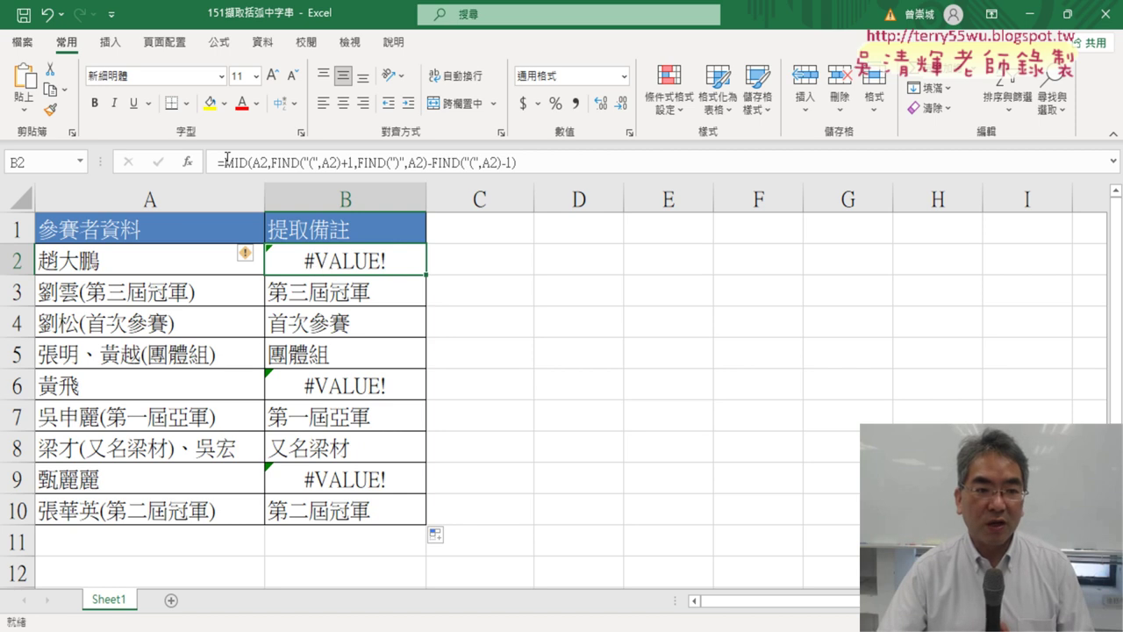
- Cut the entire MID formula out of B2's formula bar
drag(227, 160, 570, 162)
right_click(474, 165)
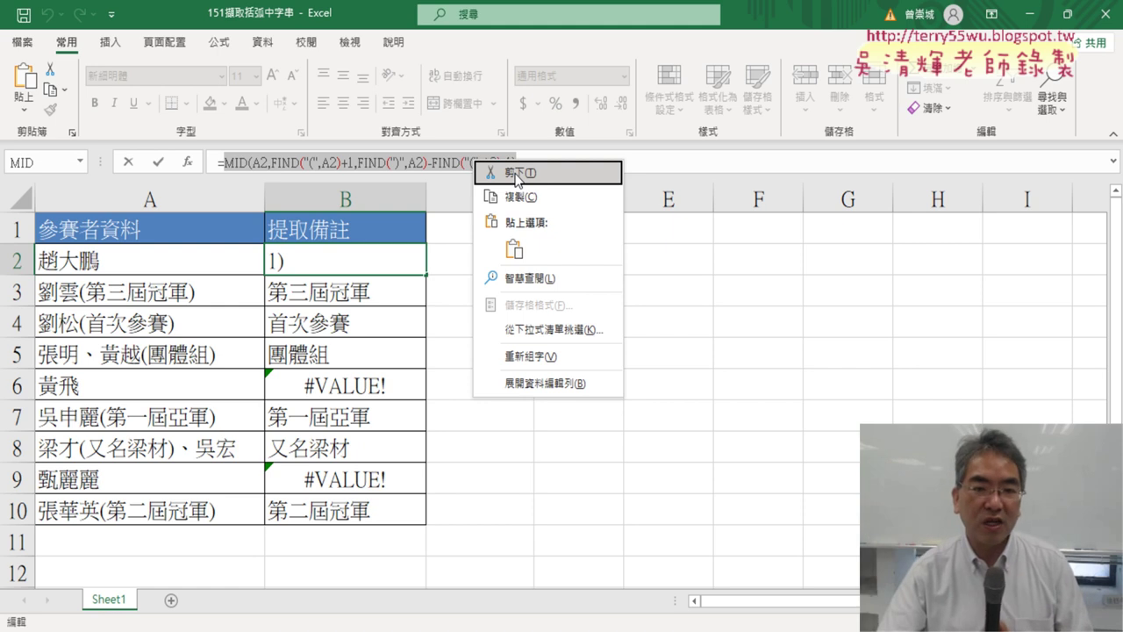
click(516, 174)
- Insert the IFERROR function from the Logical category into B2
click(188, 162)
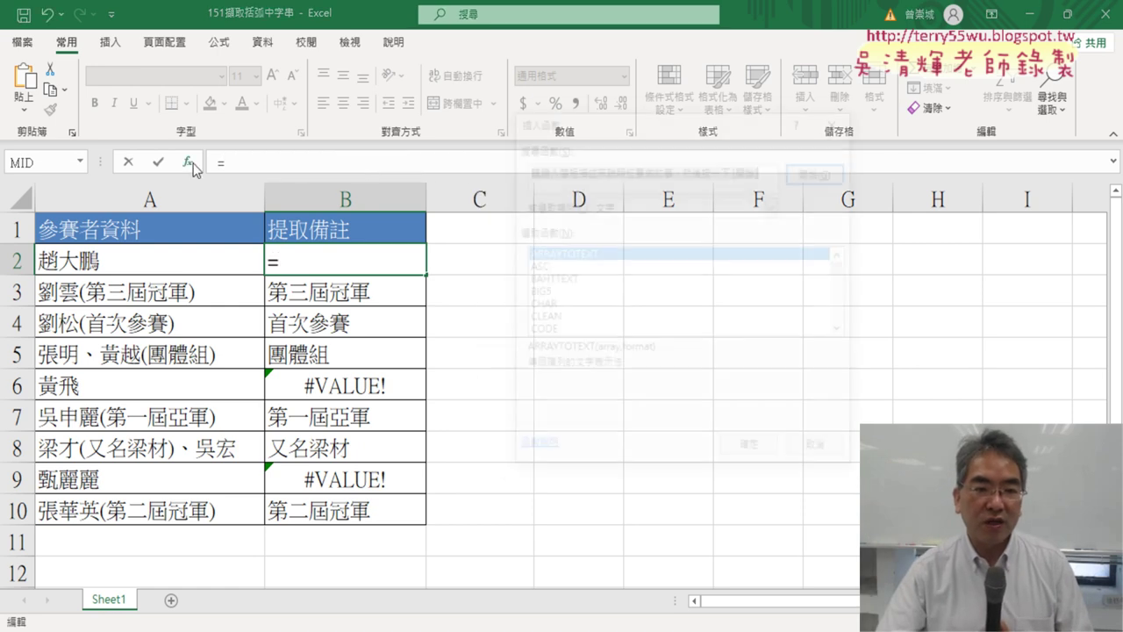
click(690, 209)
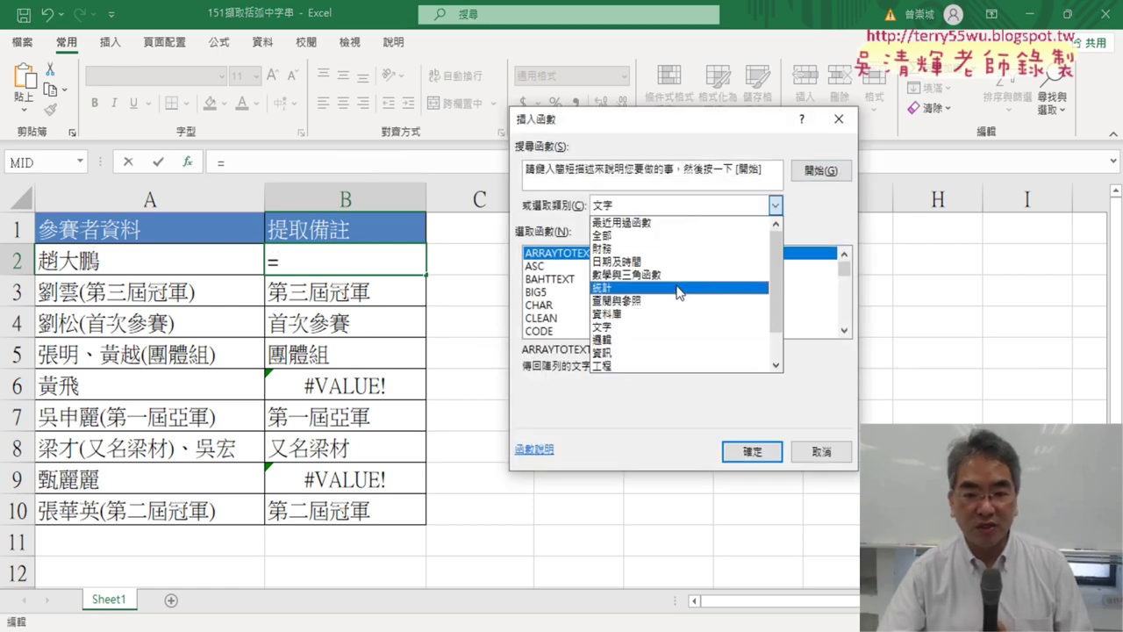
click(681, 340)
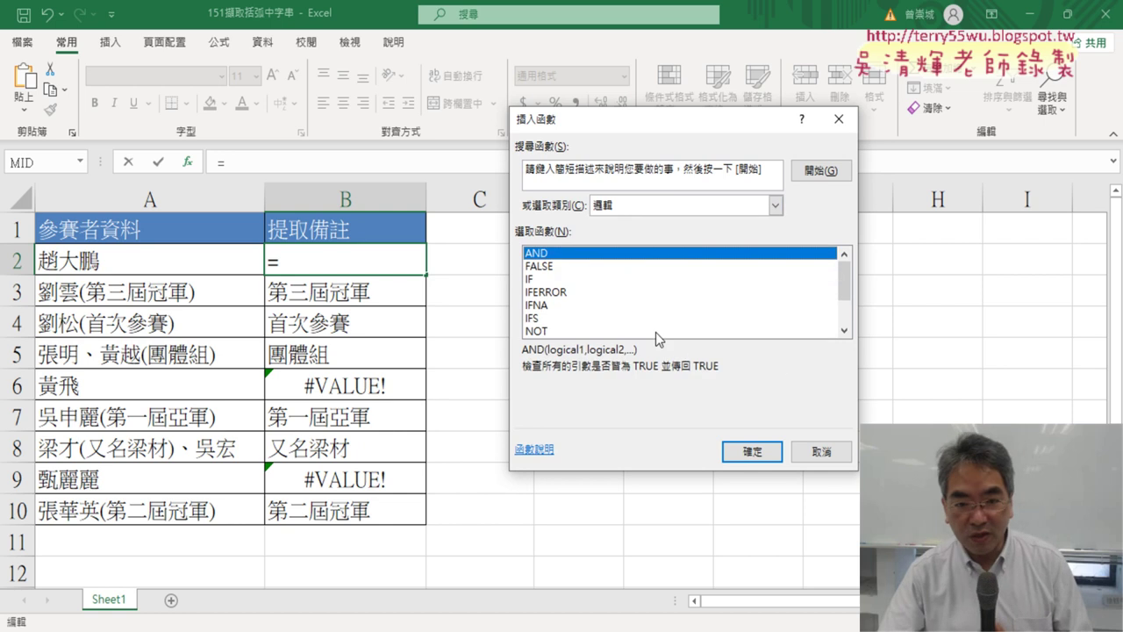
click(551, 294)
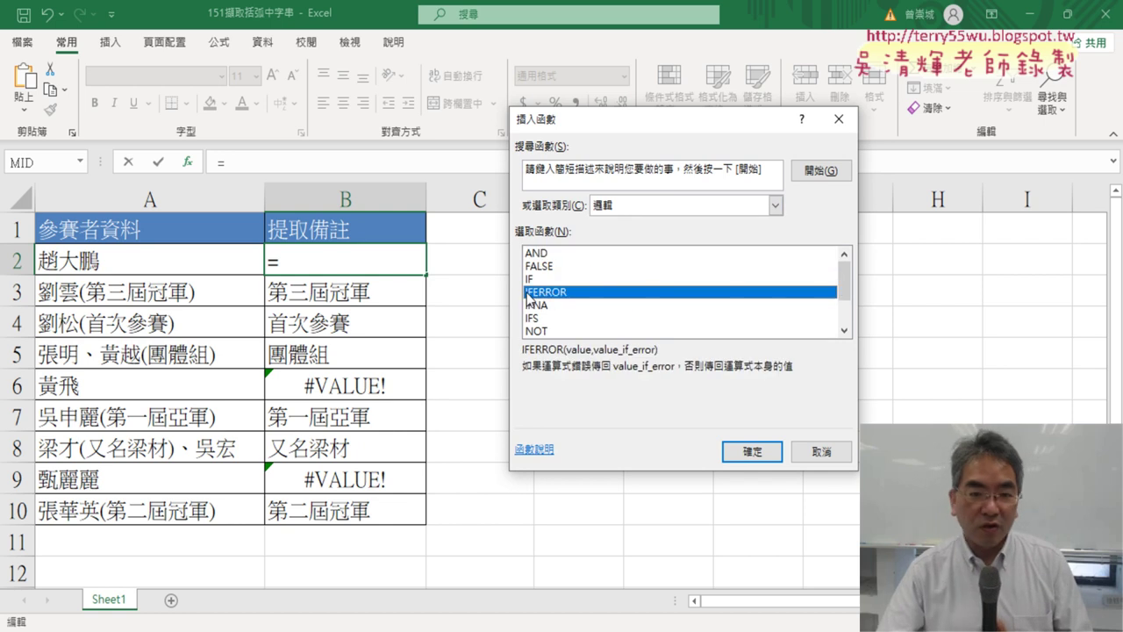
double_click(545, 295)
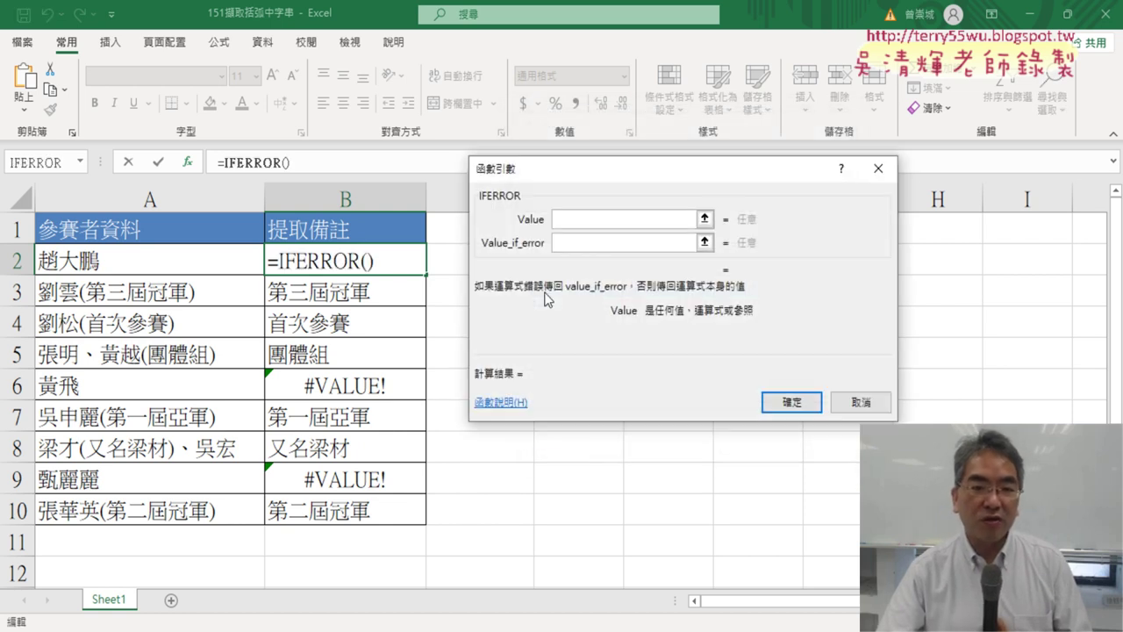
- Make B2 =IFERROR(MID(...),"") with the pasted formula and "" fallback, then fill to B10
right_click(578, 220)
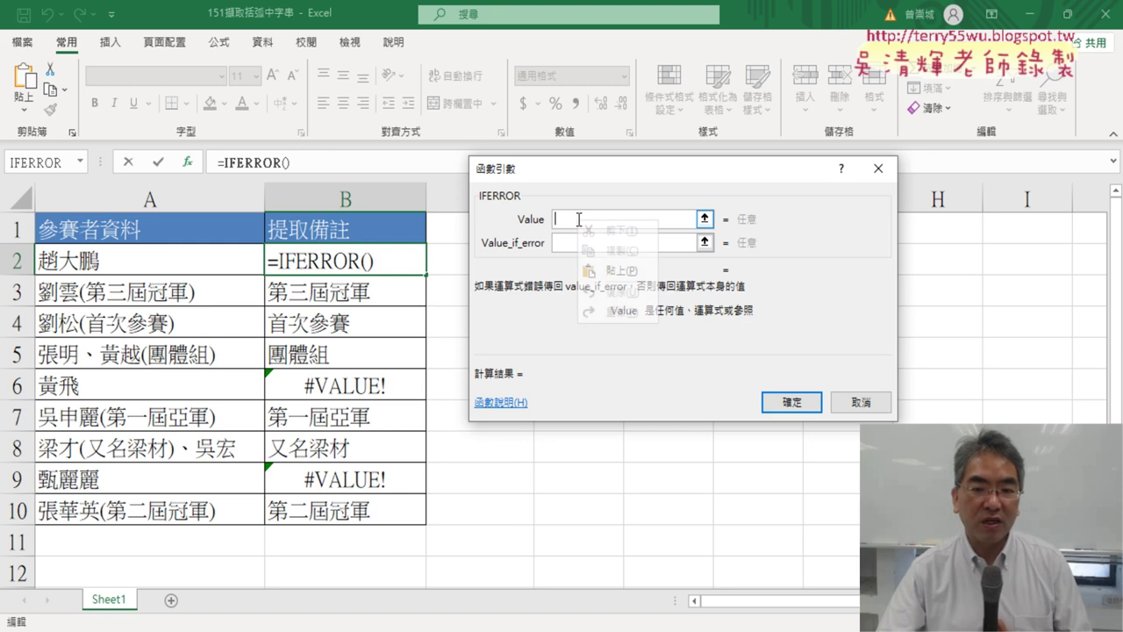
click(617, 271)
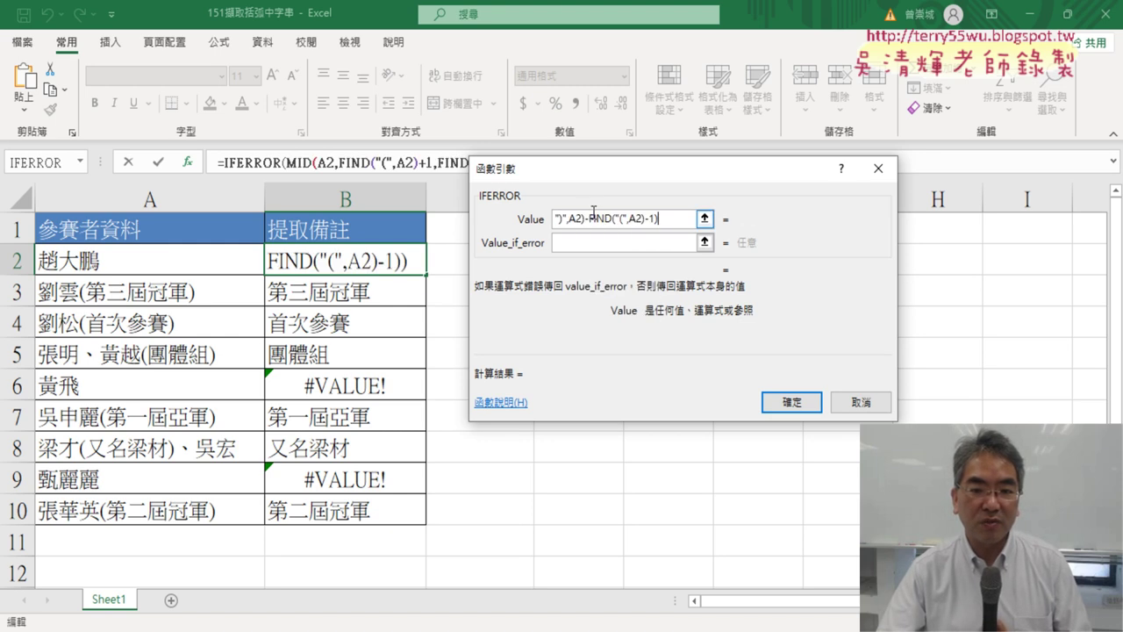
drag(662, 219, 518, 229)
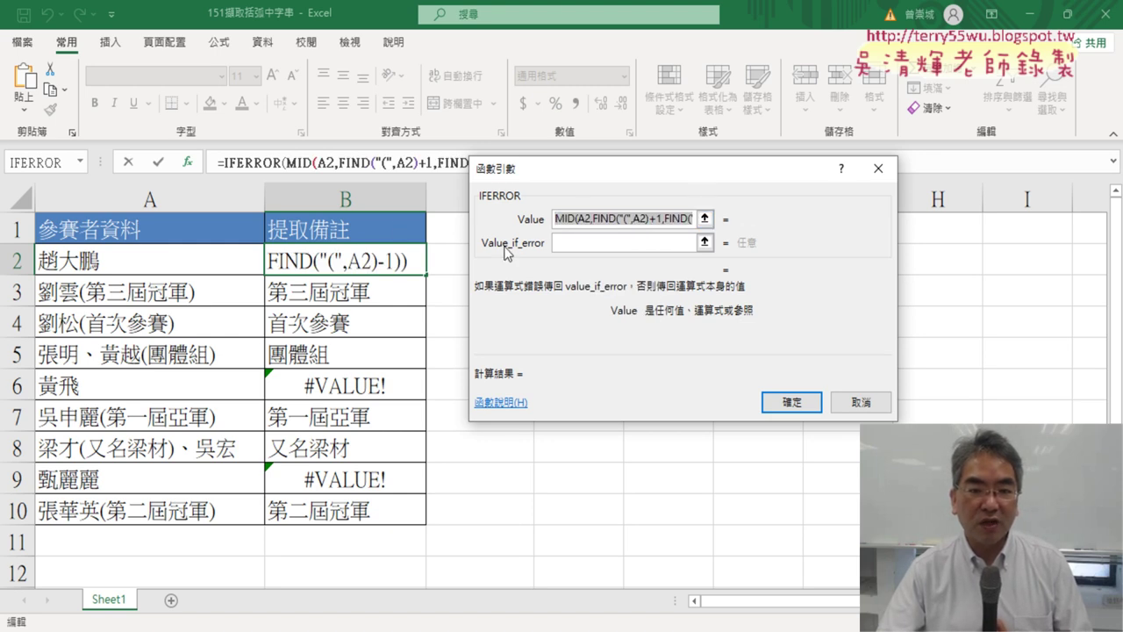
click(581, 243)
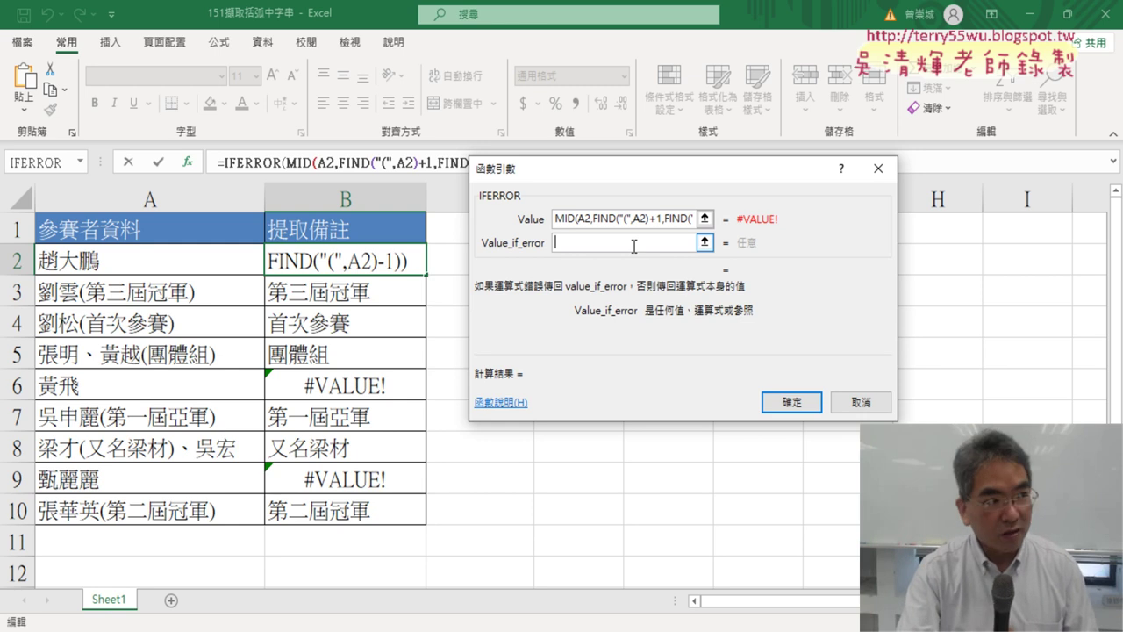
text(")
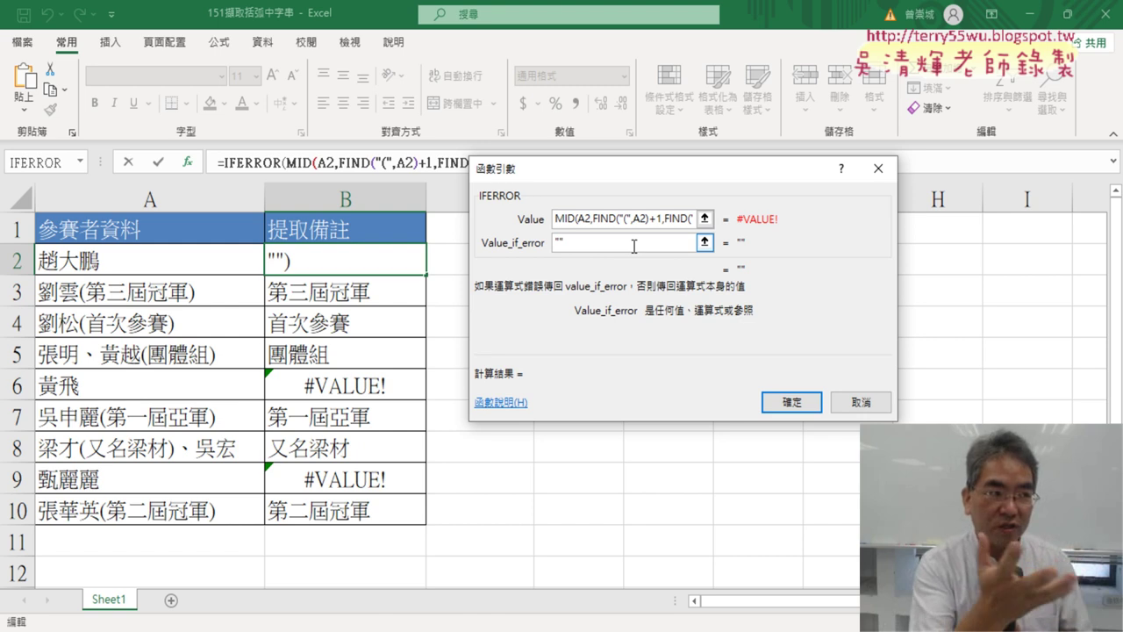
double_click(596, 239)
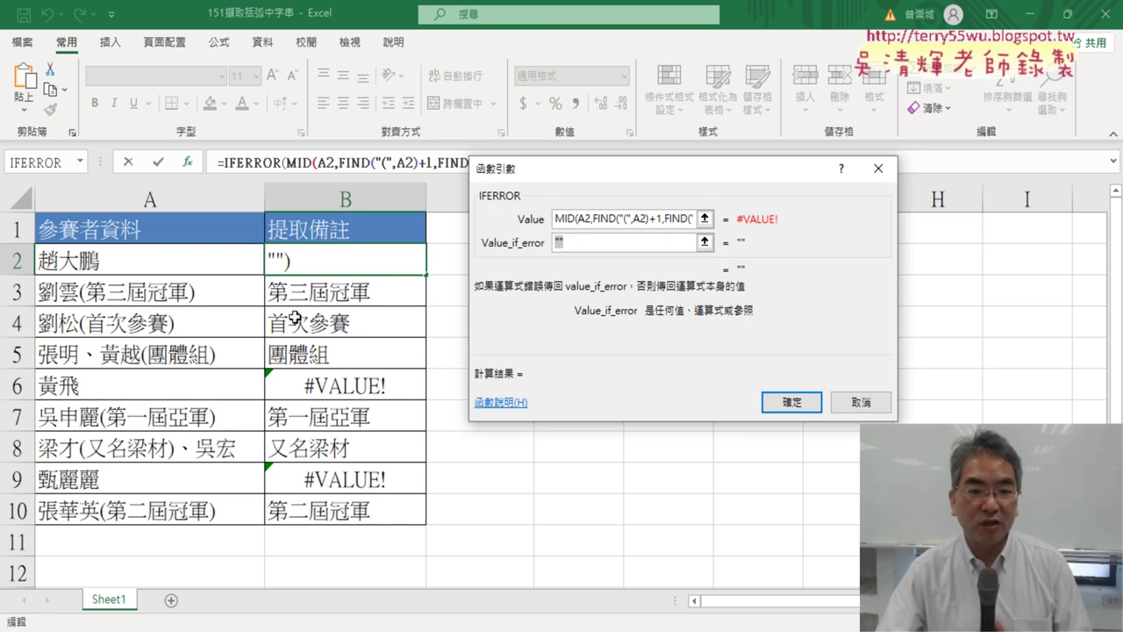
click(806, 402)
drag(428, 278, 427, 526)
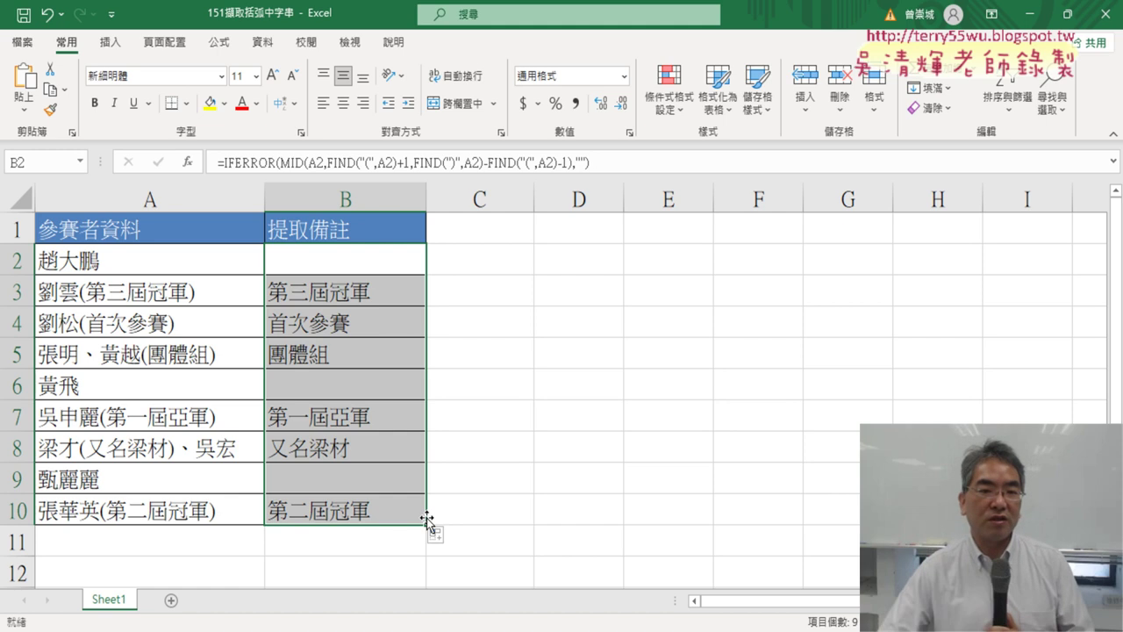
click(630, 166)
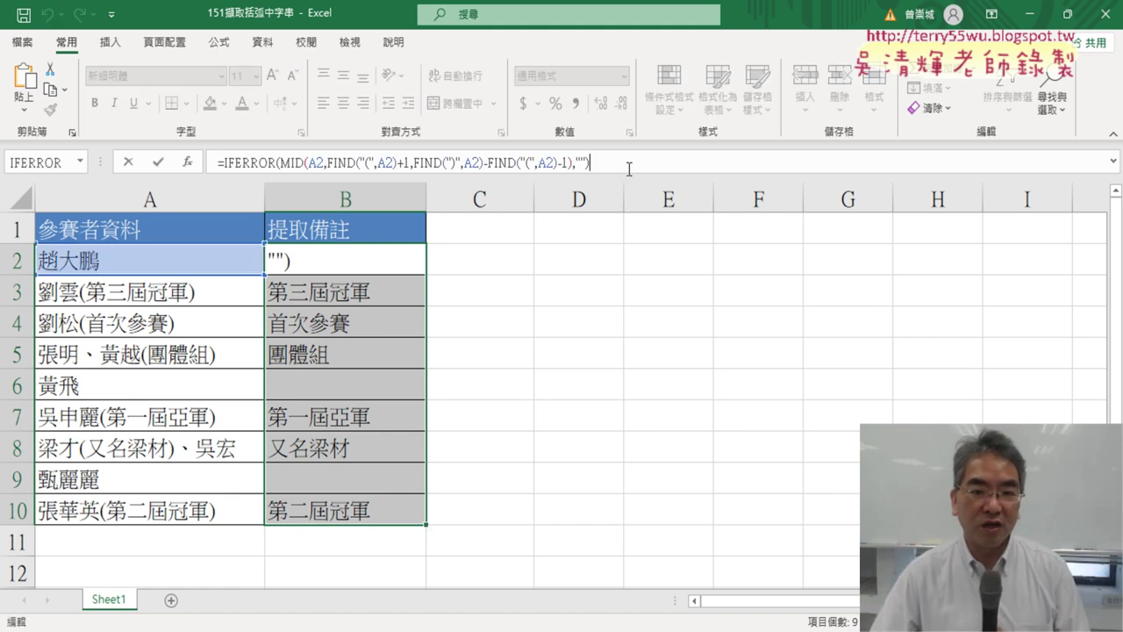